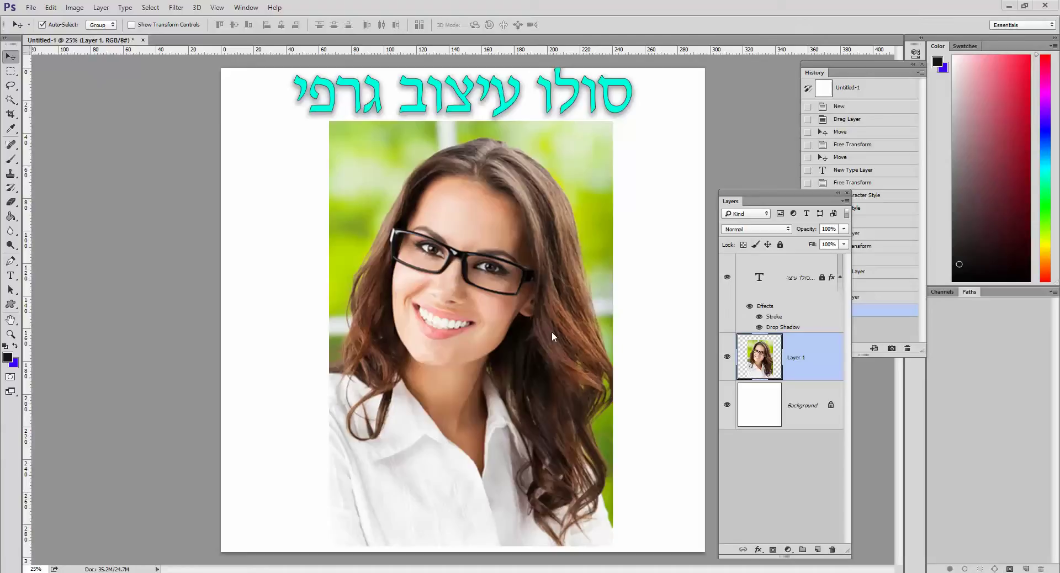
Move the floating Layers panel up and right so it sits over the History panel
left_click_drag(773, 201, 793, 144)
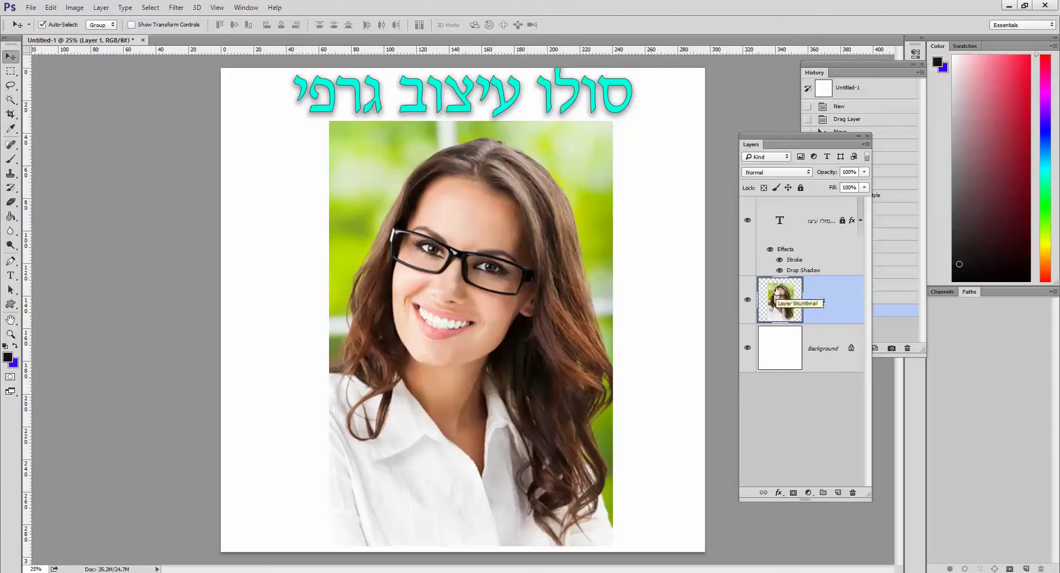
Duplicate the portrait layer and place the copy beneath the original Layer 1
left_click_drag(775, 295, 838, 492)
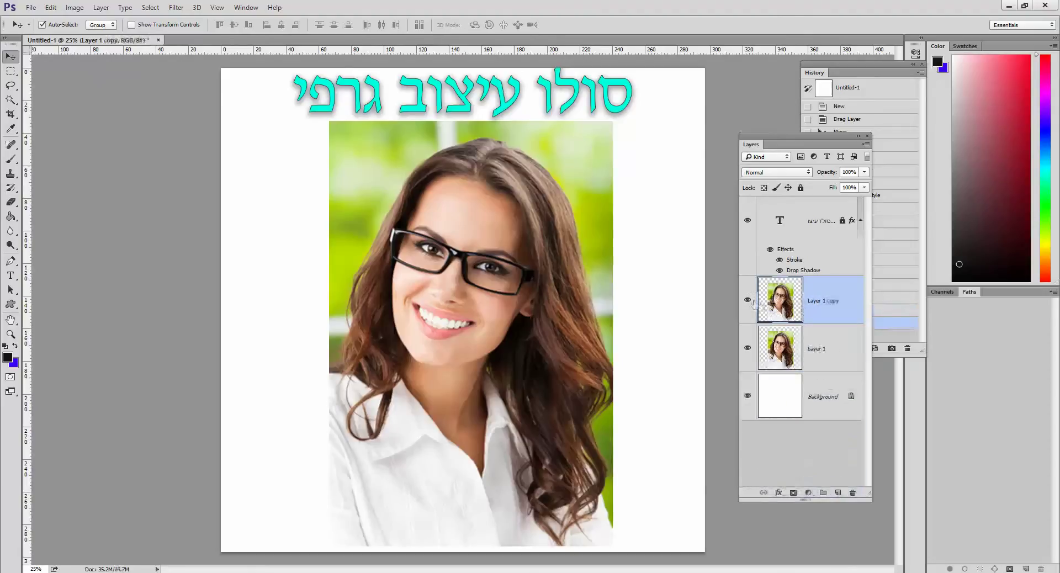
left_click_drag(526, 244, 473, 257)
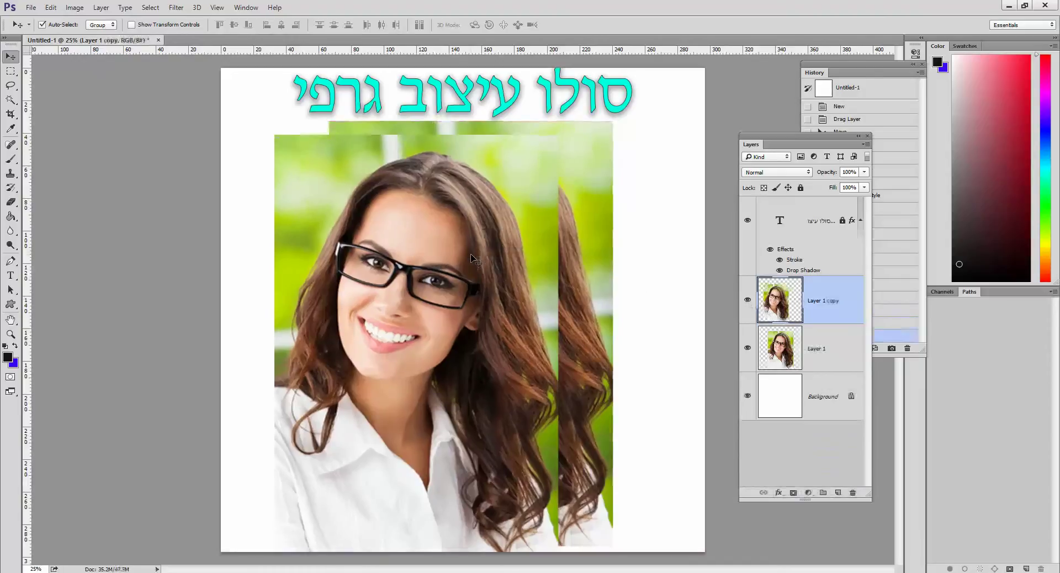
key("ctrl+z")
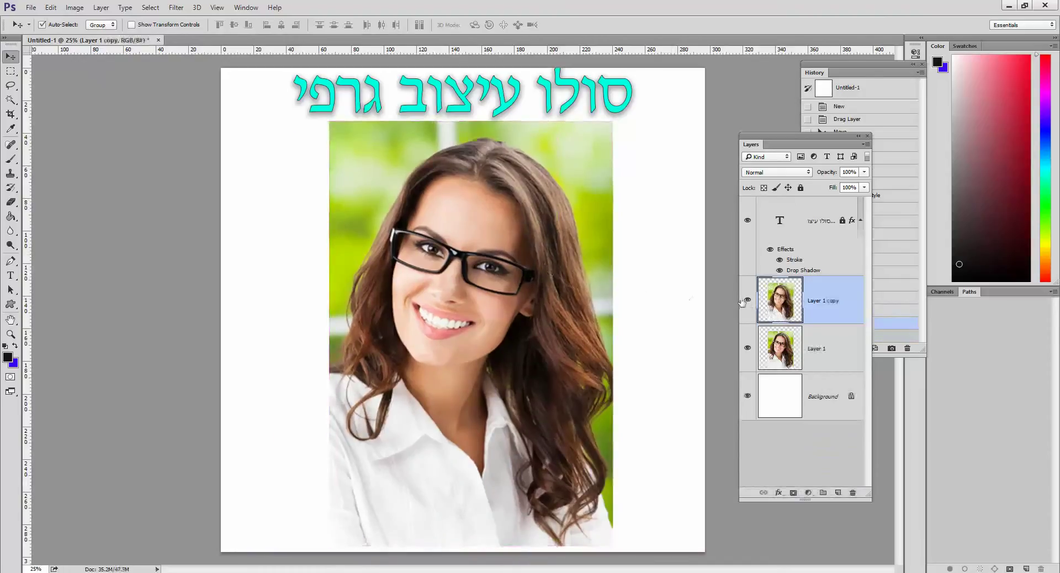
left_click_drag(809, 348, 813, 295)
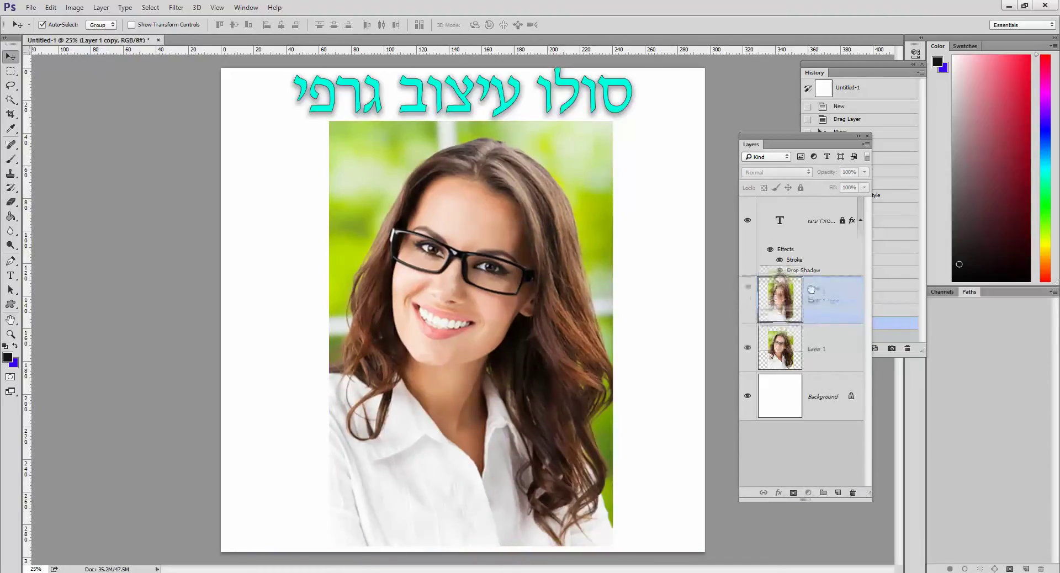
Rename the copy to 'המשוכפלת' and make Layer 1 the active layer
double_click(816, 349)
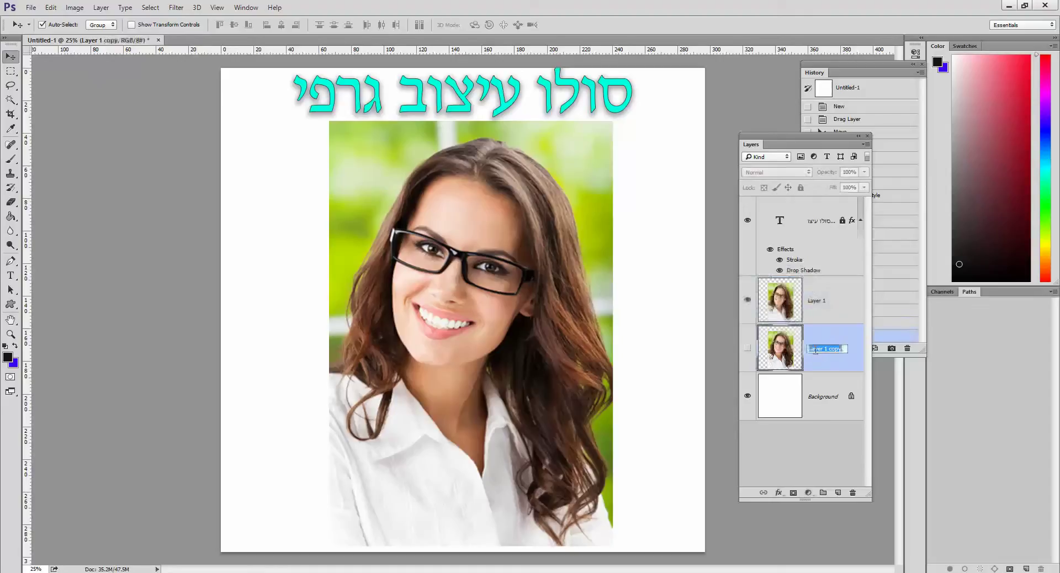
key("BackSpace")
type("פרח")
type("וכפלת")
key("Return")
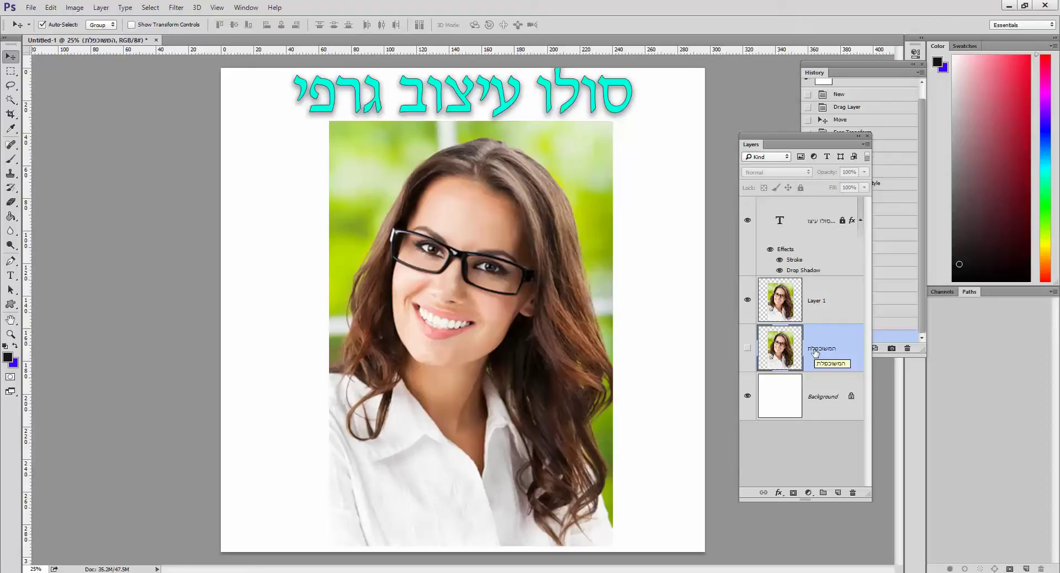
left_click(821, 305)
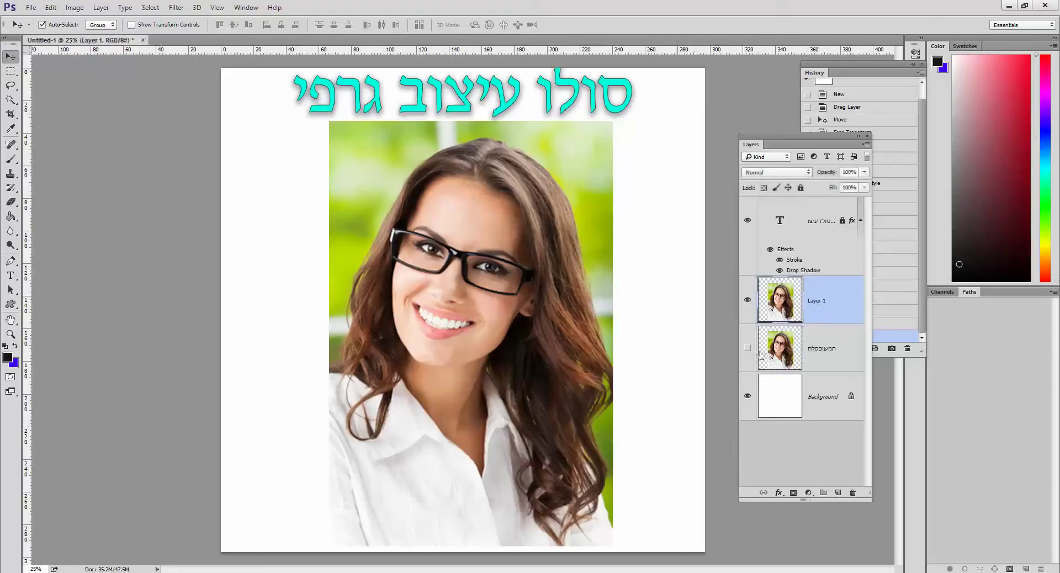
Delete a vertical strip left of the face and a lower horizontal band from the portrait
left_click(13, 71)
left_click_drag(379, 105, 400, 551)
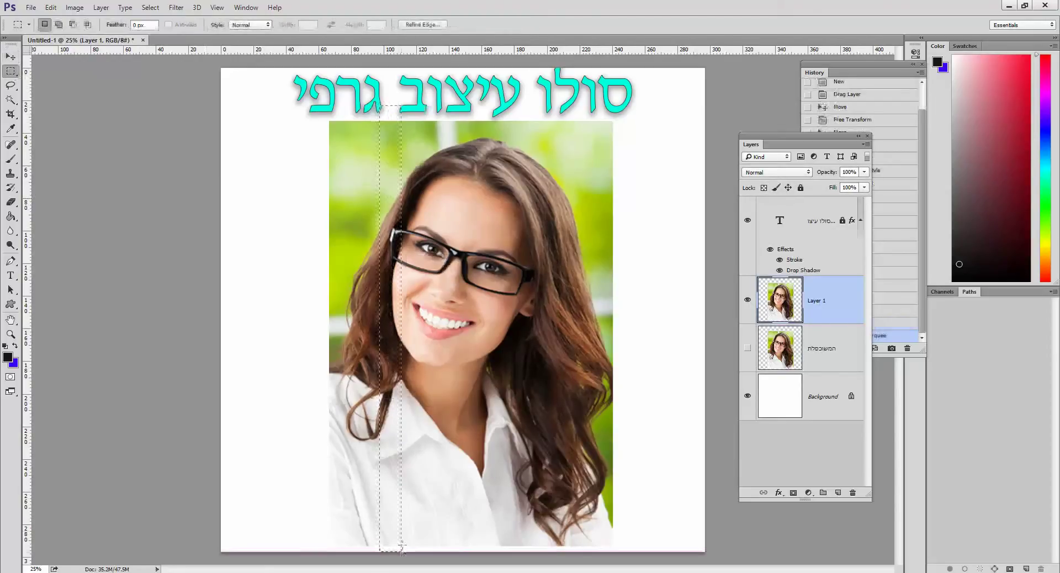
key("Delete")
left_click_drag(278, 433, 653, 460)
key("Delete")
Delete an upper horizontal band and a right vertical strip, then load the tile outlines as a selection
left_click_drag(307, 239, 675, 264)
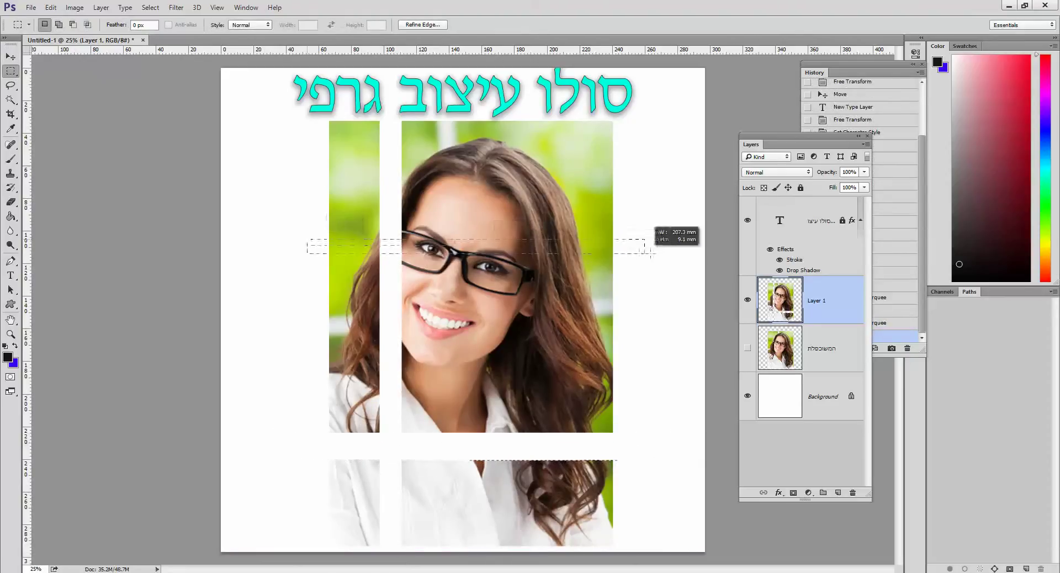
key("Delete")
left_click_drag(527, 96, 580, 550)
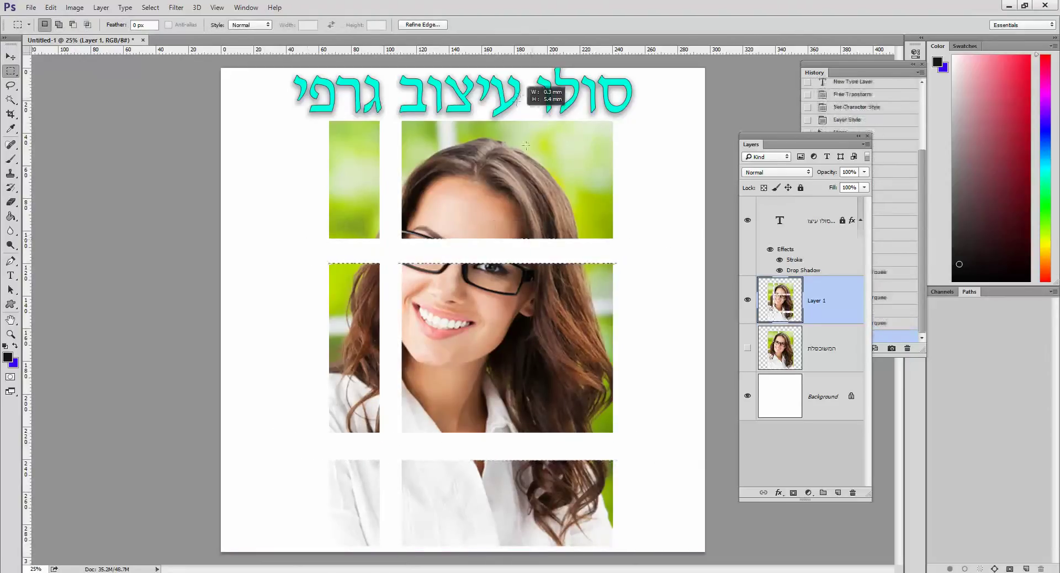
key("Delete")
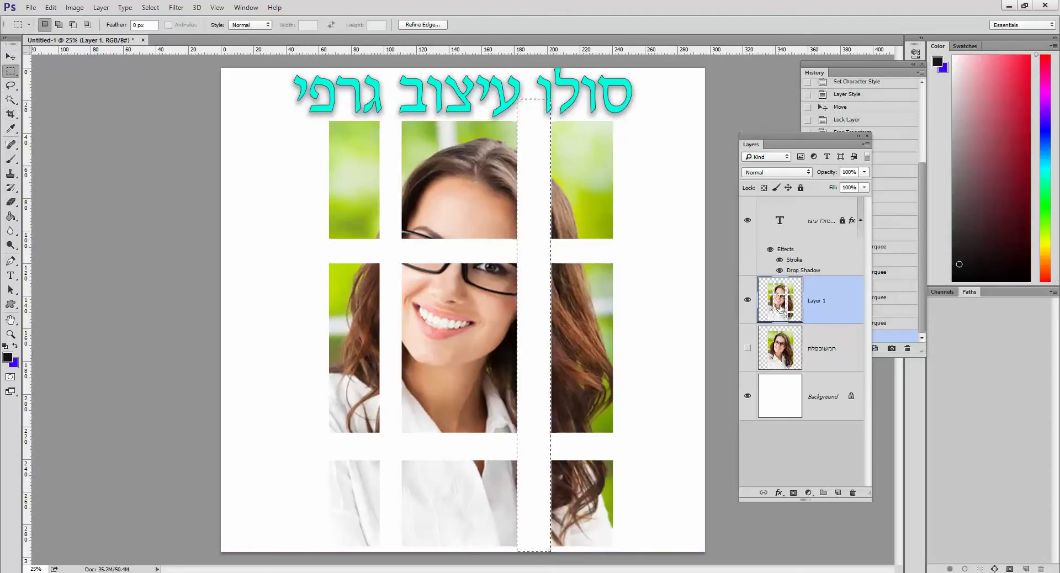
left_click(782, 313, "ctrl")
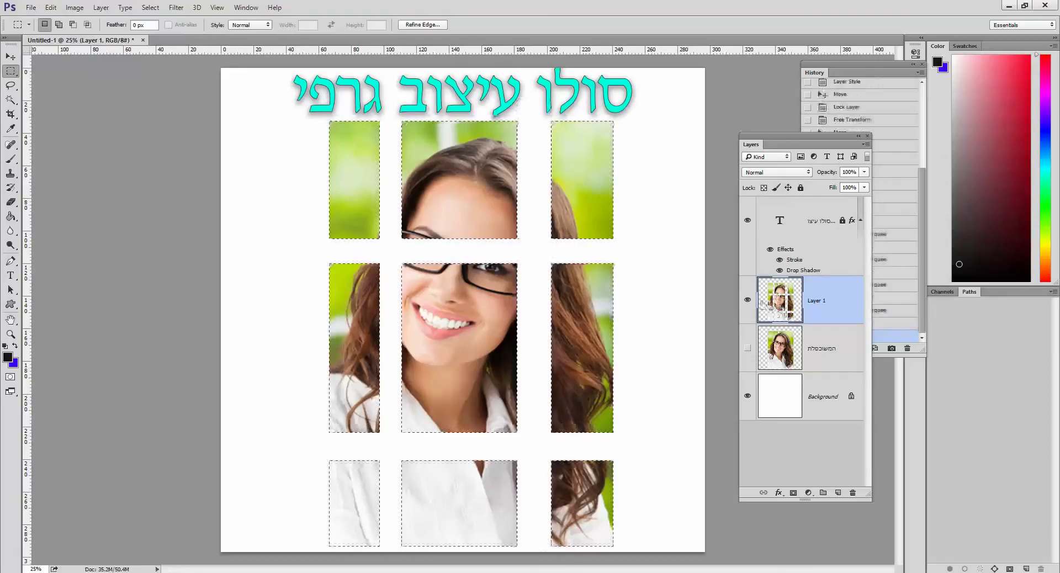
Add a new empty layer above the portrait and name it 'הצללה'
left_click(838, 493)
double_click(817, 301)
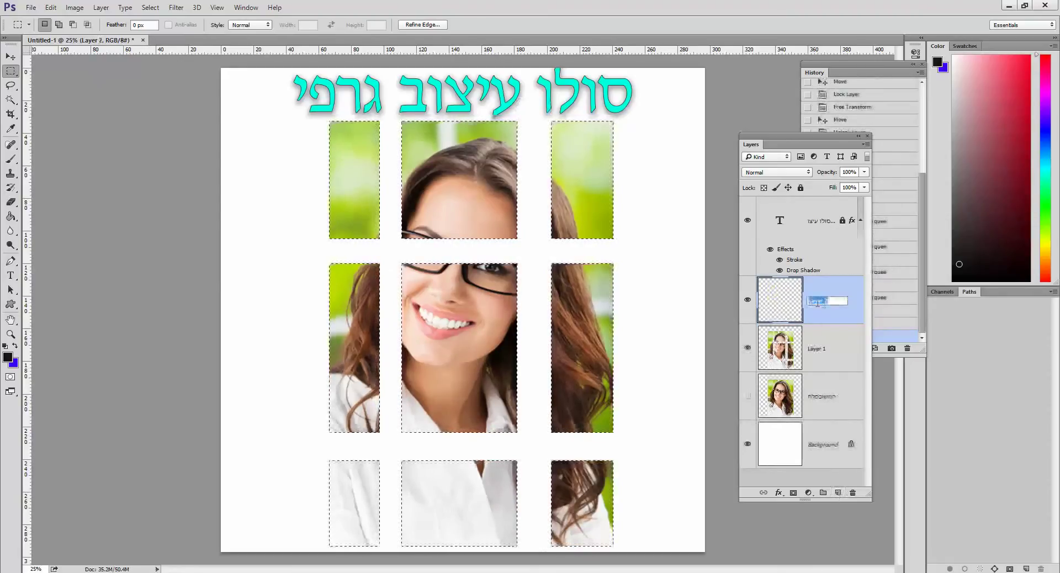
type("מסגרת")
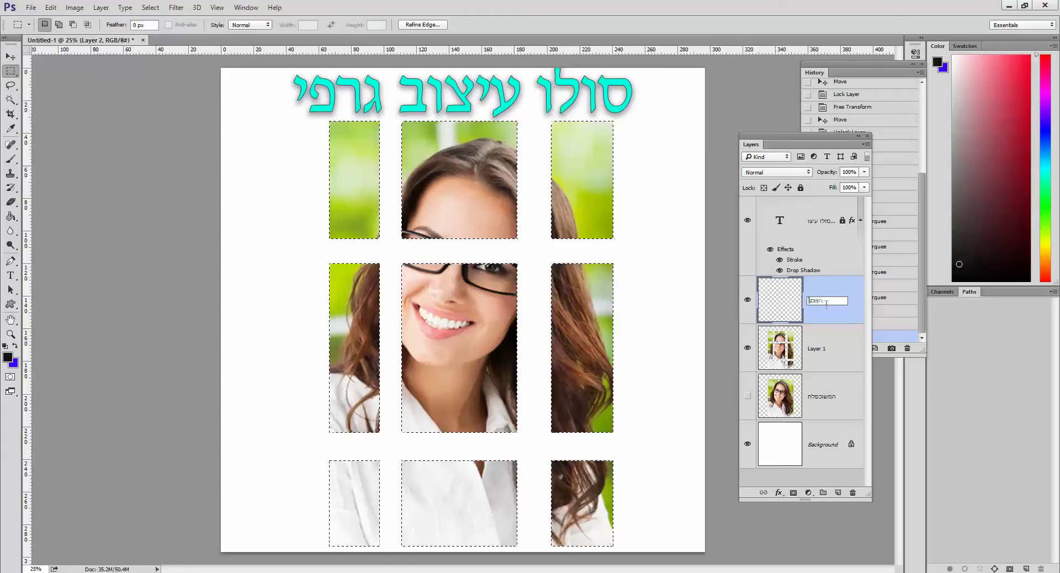
key("Return")
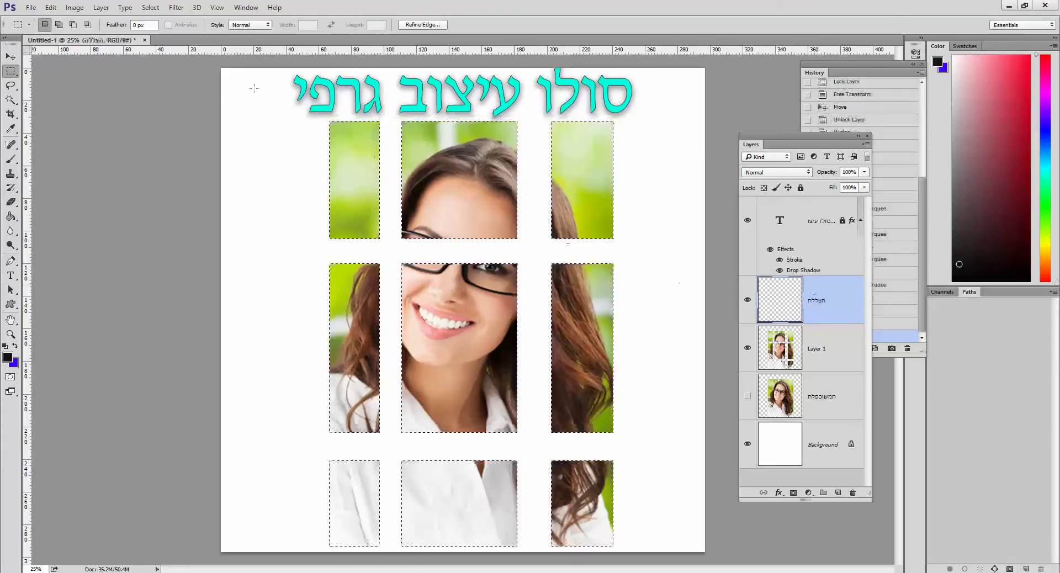
Feather the tile selection by 45 pixels
left_click(150, 7)
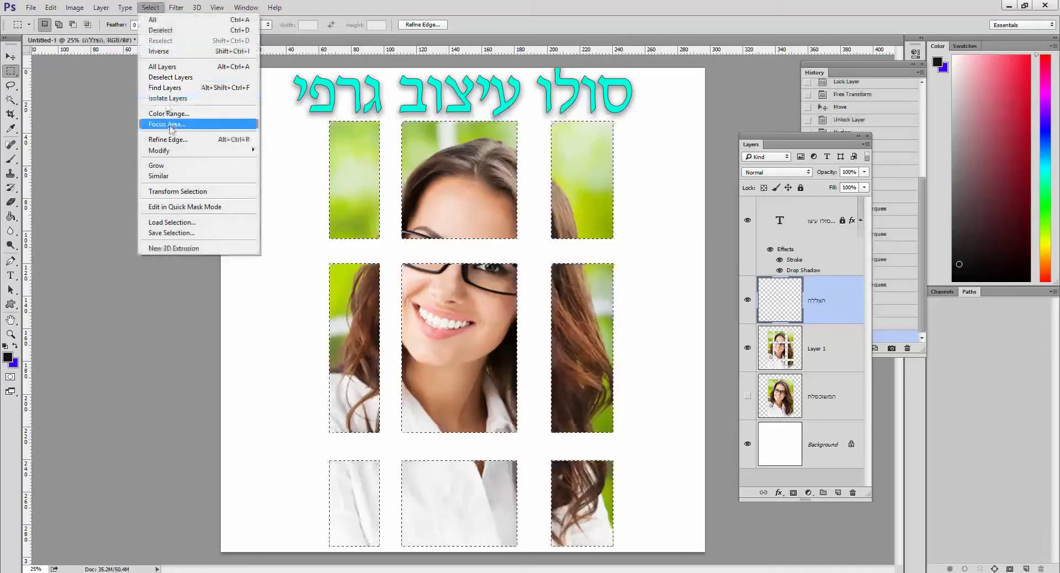
mouse_move(199, 151)
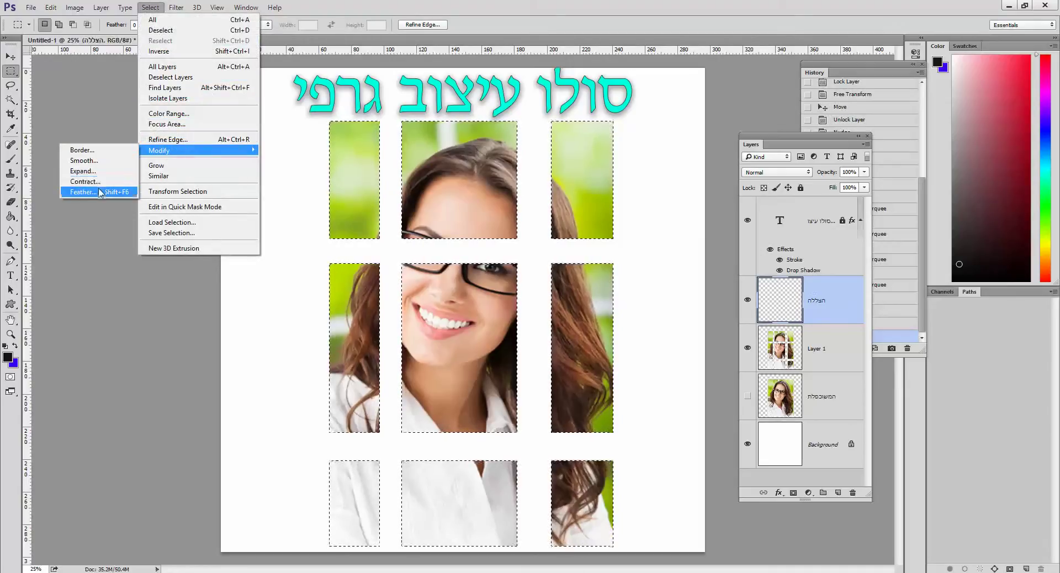
left_click(101, 192)
type("45")
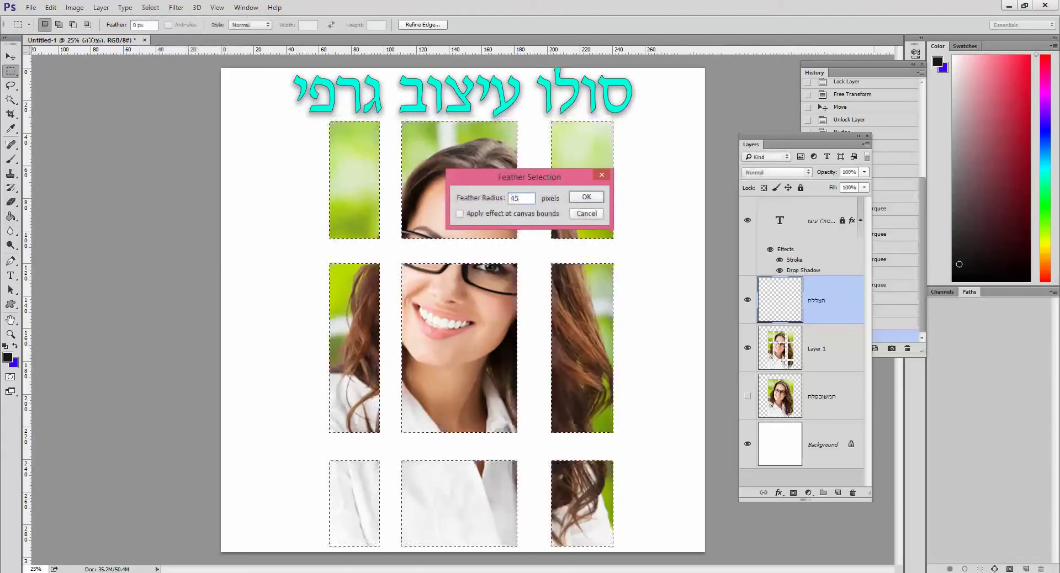
key("Return")
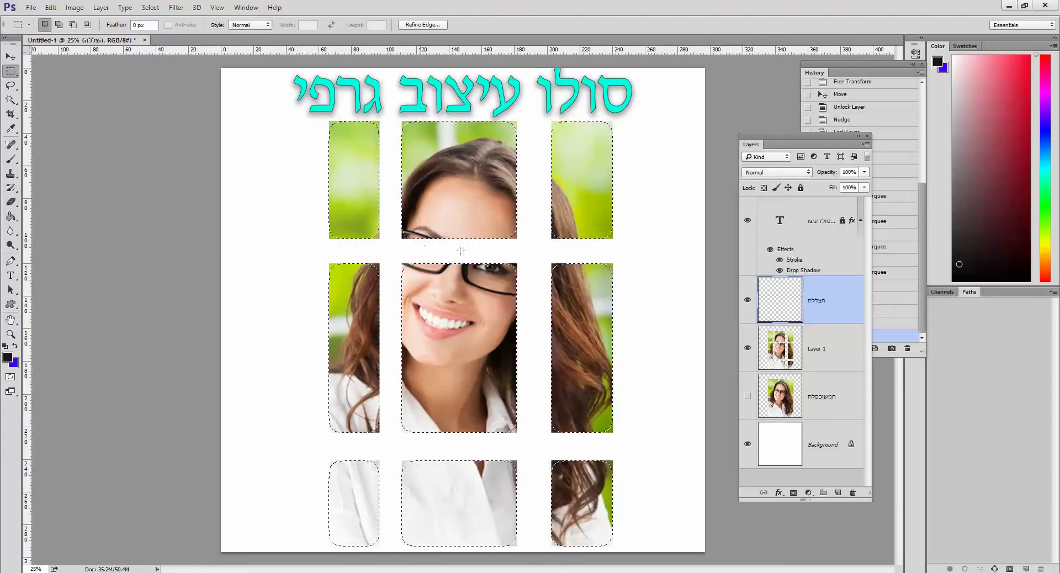
left_click_drag(839, 78, 72, 99)
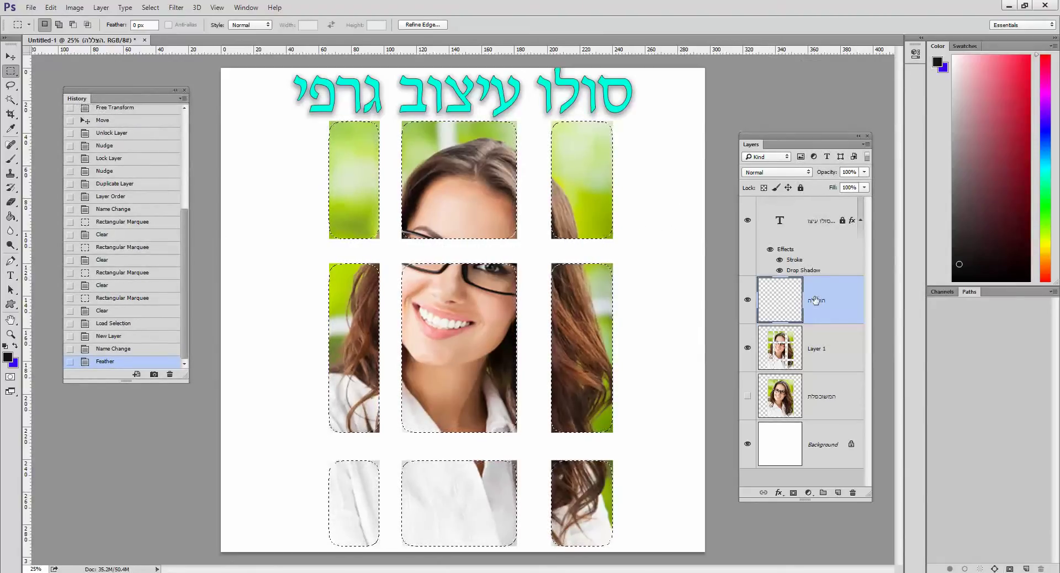
Fill the feathered tile selection with black on the הצללה layer, then deselect
left_click(50, 7)
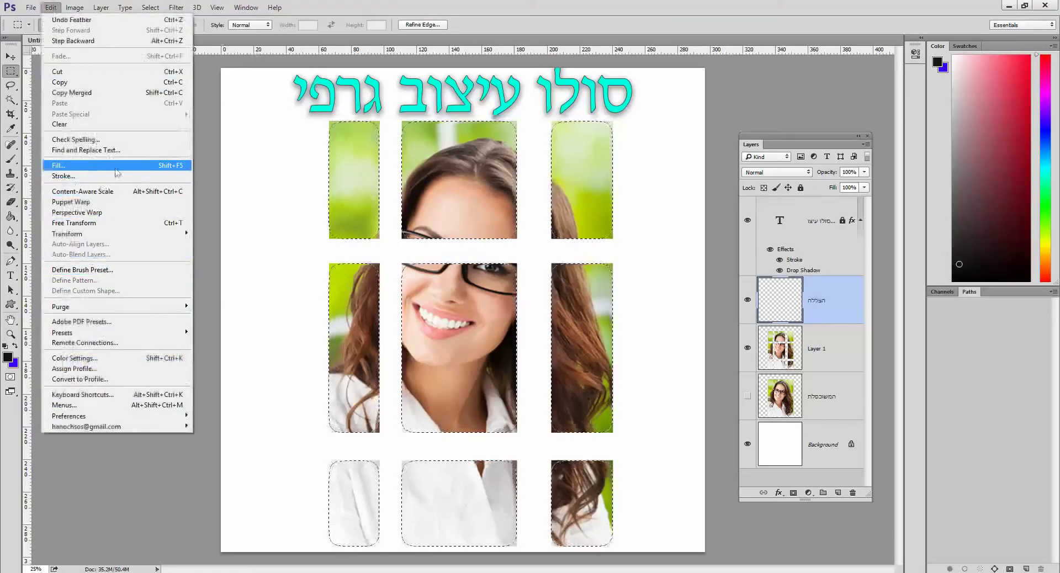
left_click(145, 165)
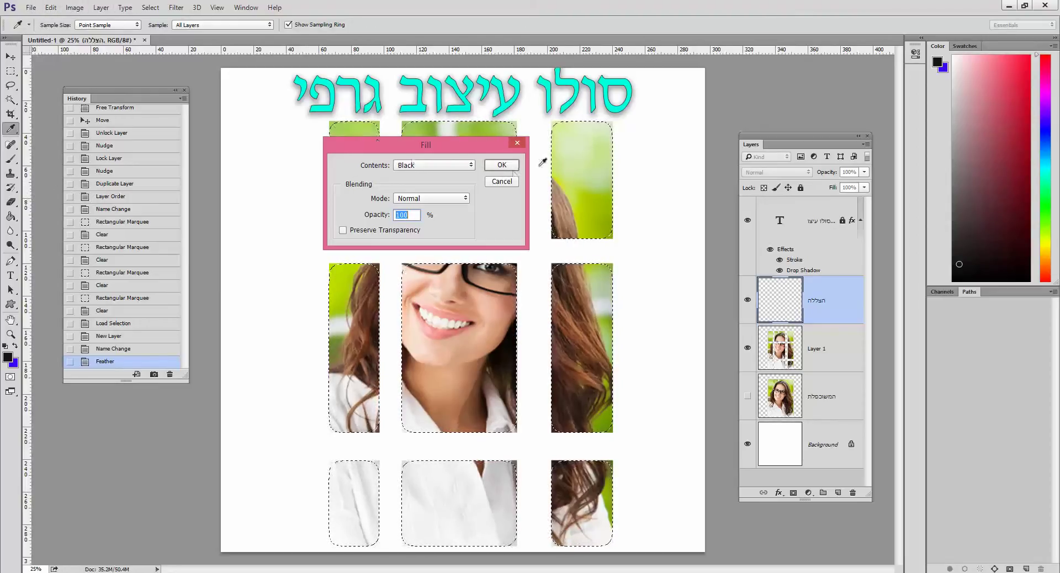
left_click(512, 168)
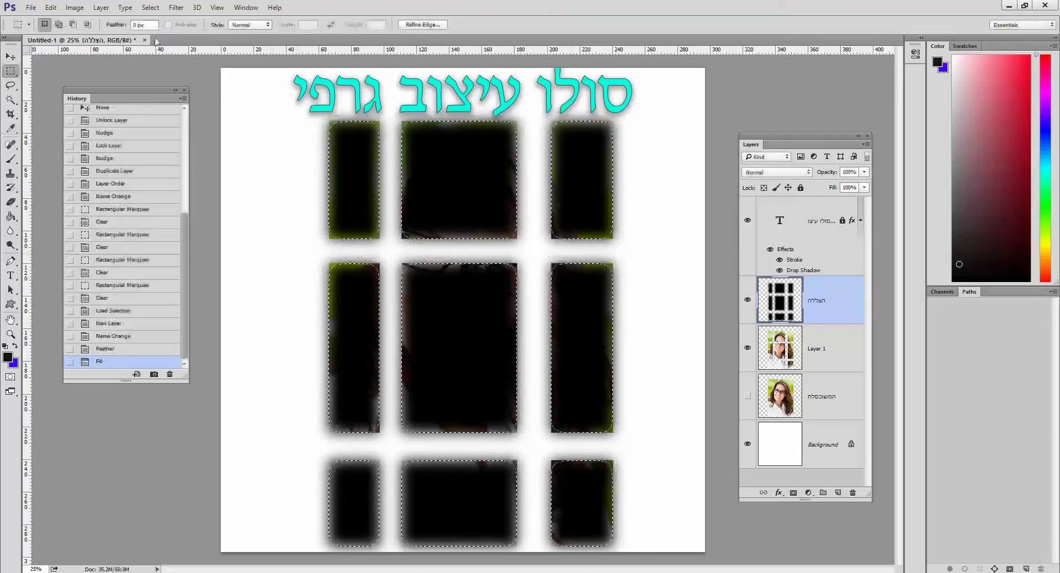
left_click(151, 8)
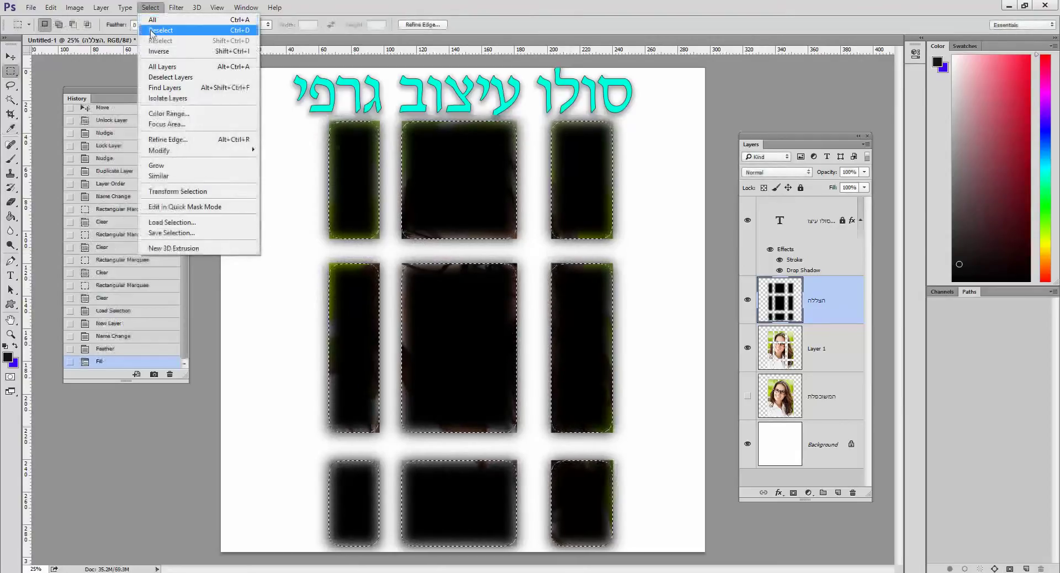
left_click(157, 29)
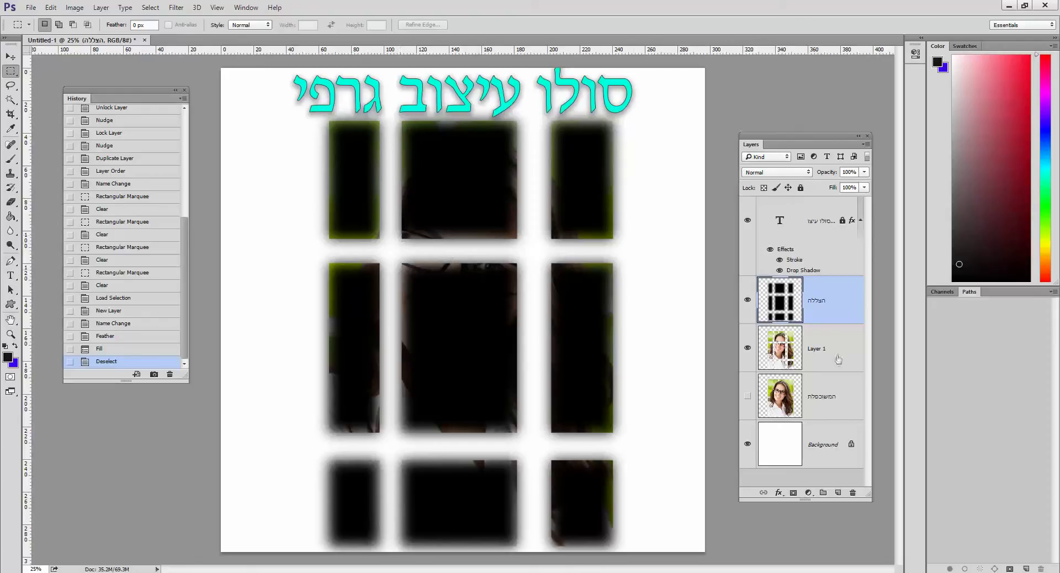
Put Layer 1 above הצללה, show the המשוכפלת layer, inspect the tiles, and select הצללה
left_click_drag(834, 364, 828, 283)
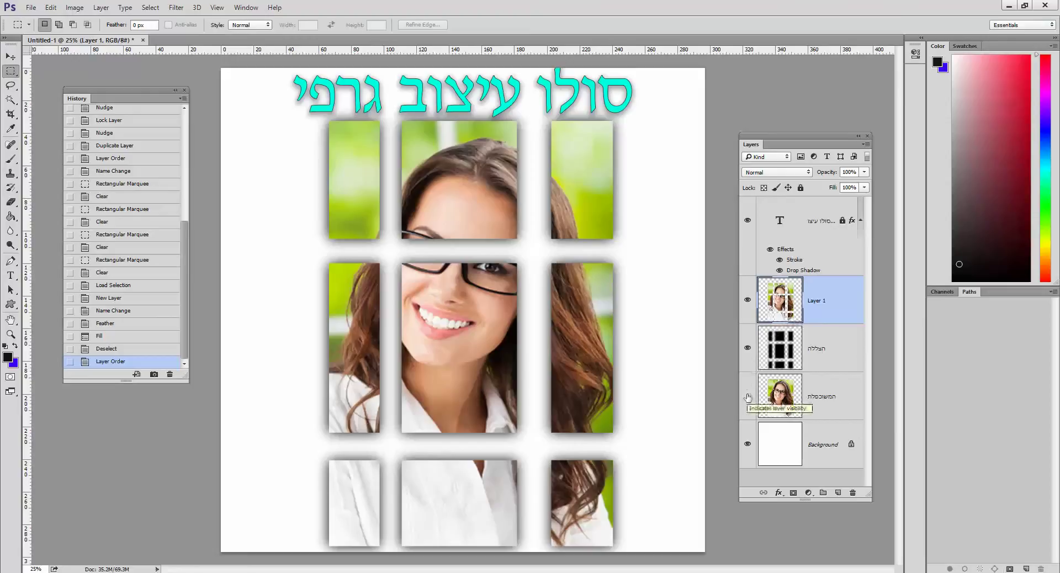
left_click(748, 397)
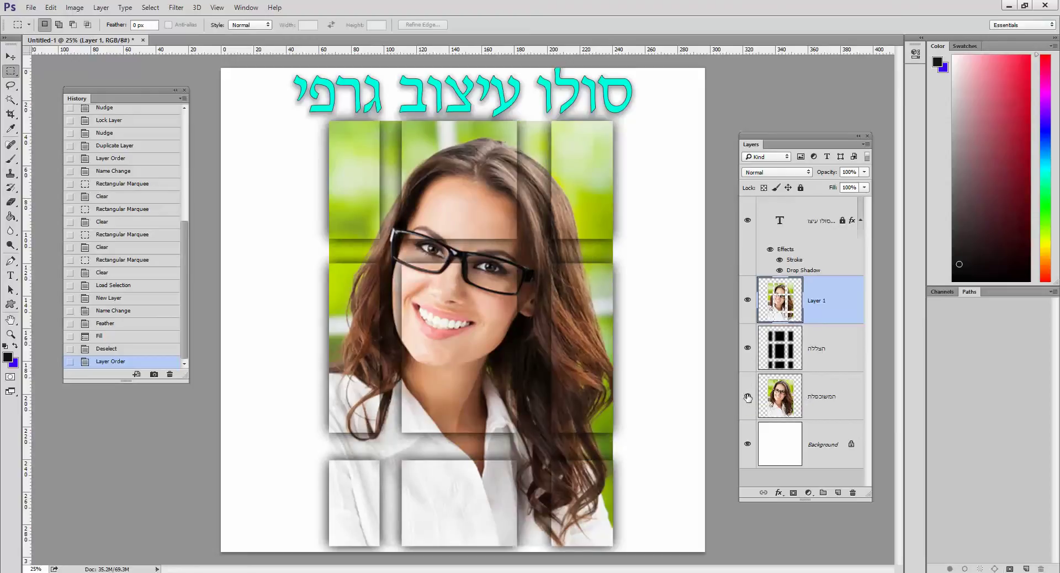
left_click(10, 334)
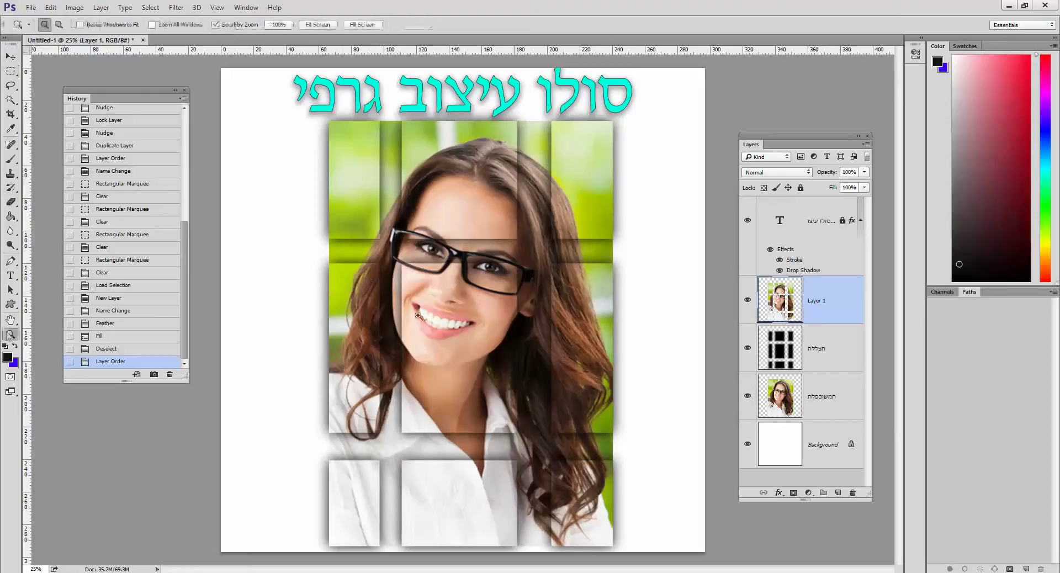
left_click(418, 315)
left_click(418, 315)
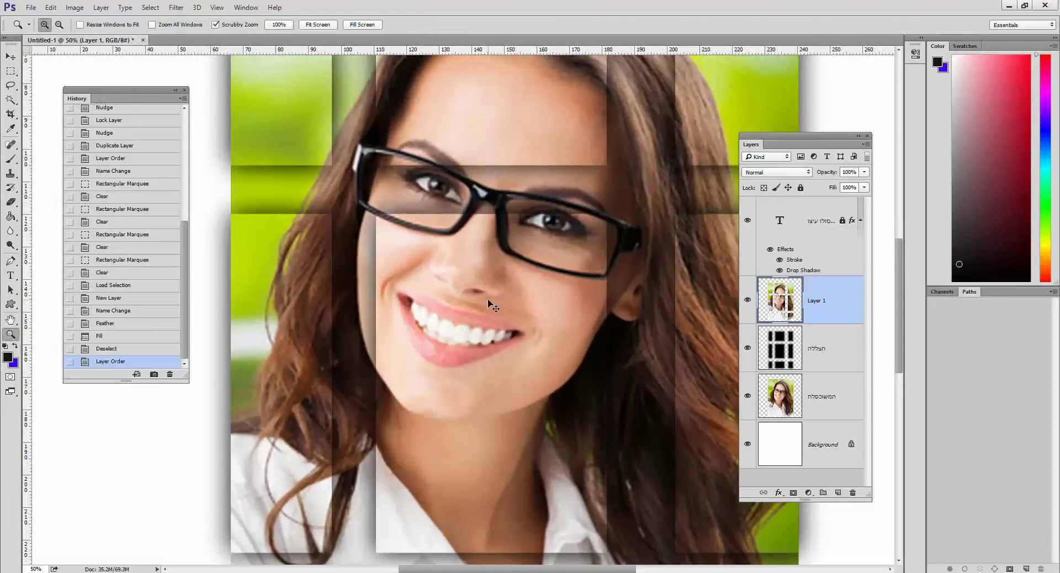
key("ctrl+0")
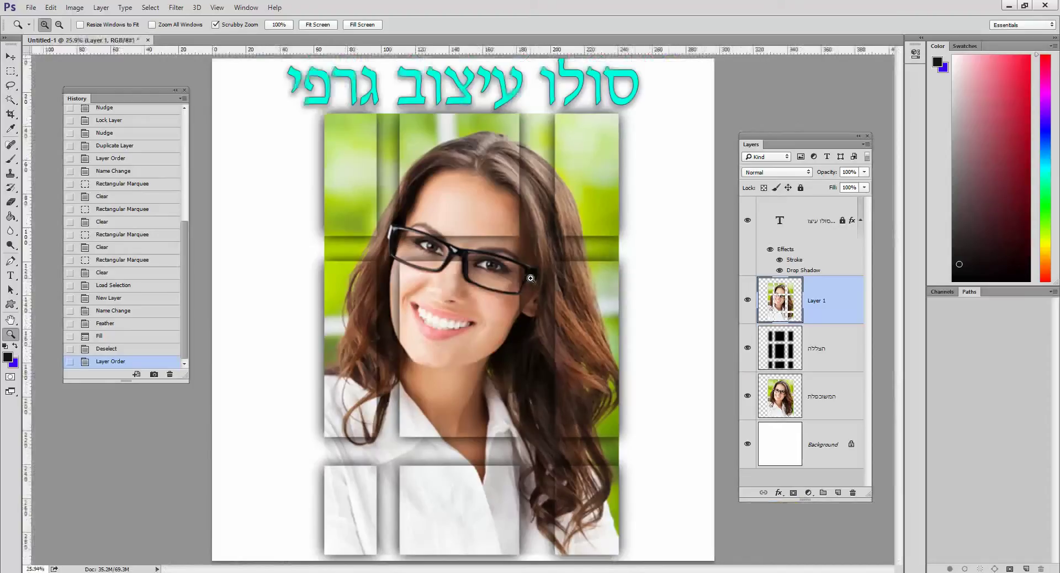
left_click(837, 349)
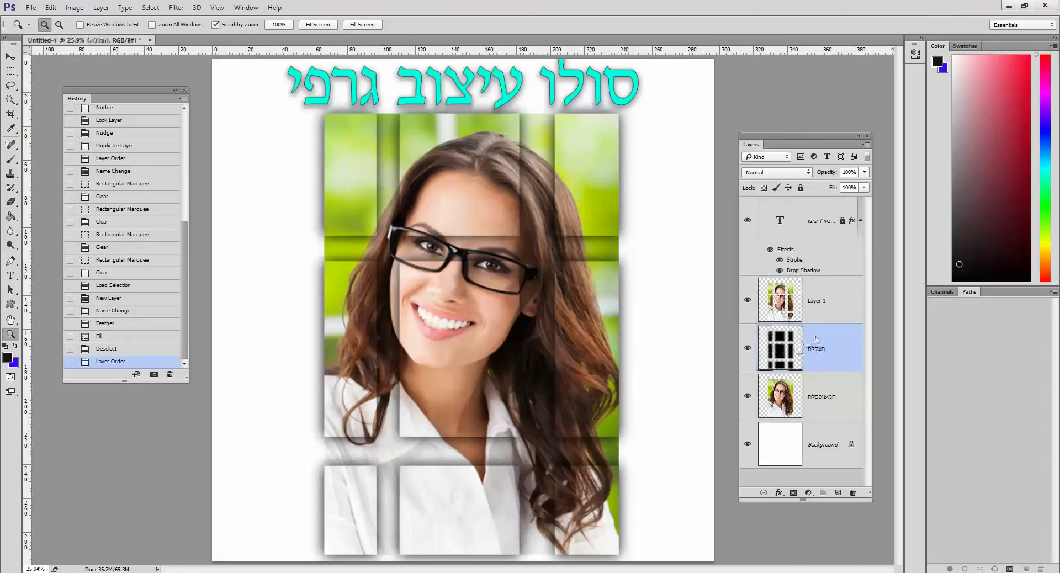
Duplicate the הצללה layer into 'הצללה copy' to darken the tile shadows
left_click_drag(815, 340, 841, 482)
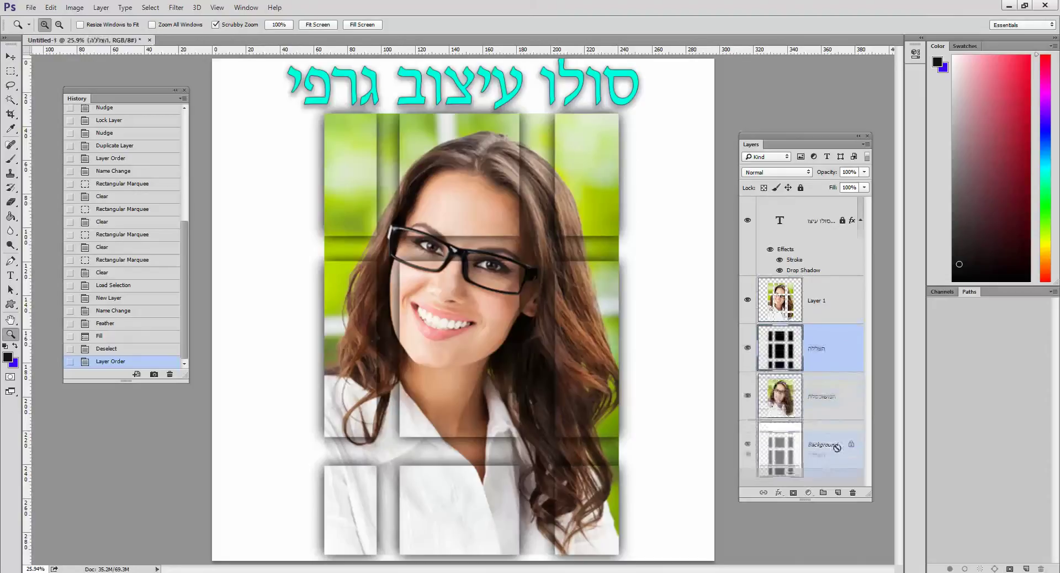
left_click_drag(841, 482, 838, 492)
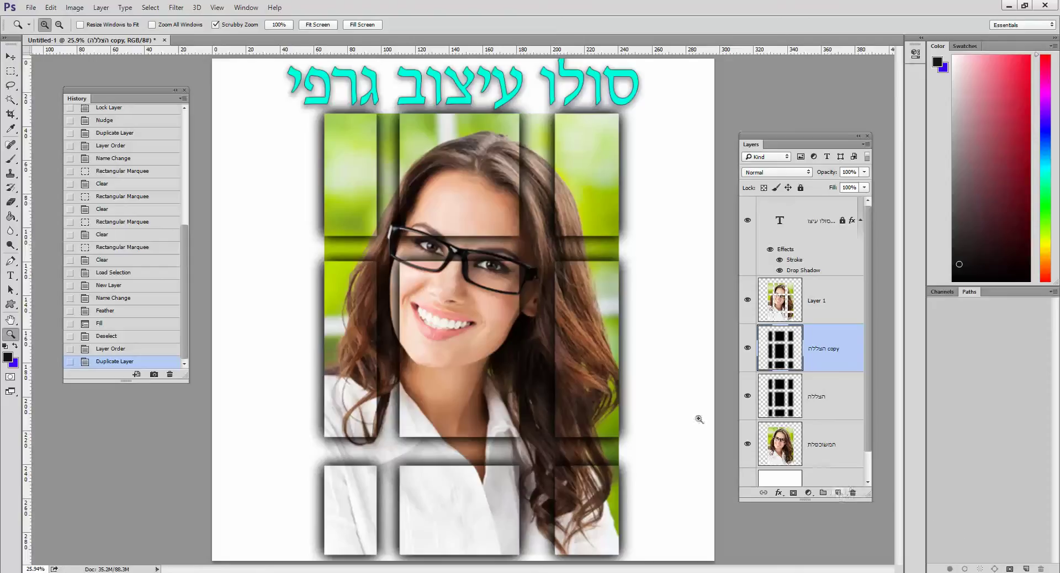
Crop the canvas tightly around the portrait tile grid, removing the margins and title
left_click(11, 114)
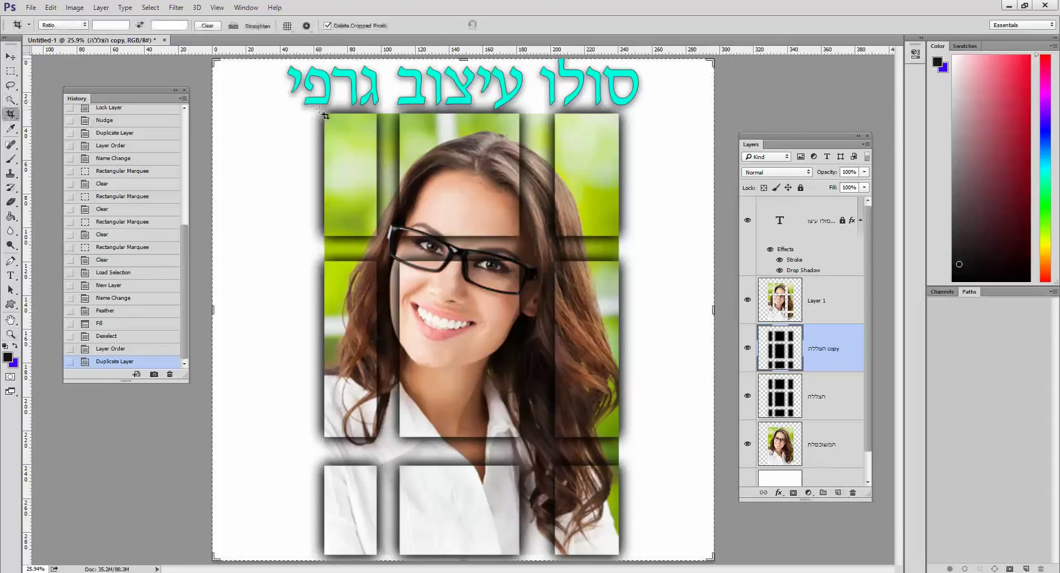
mouse_move(323, 114)
left_mouse_down()
mouse_move(631, 553)
mouse_move(619, 550)
left_mouse_up()
key("Return")
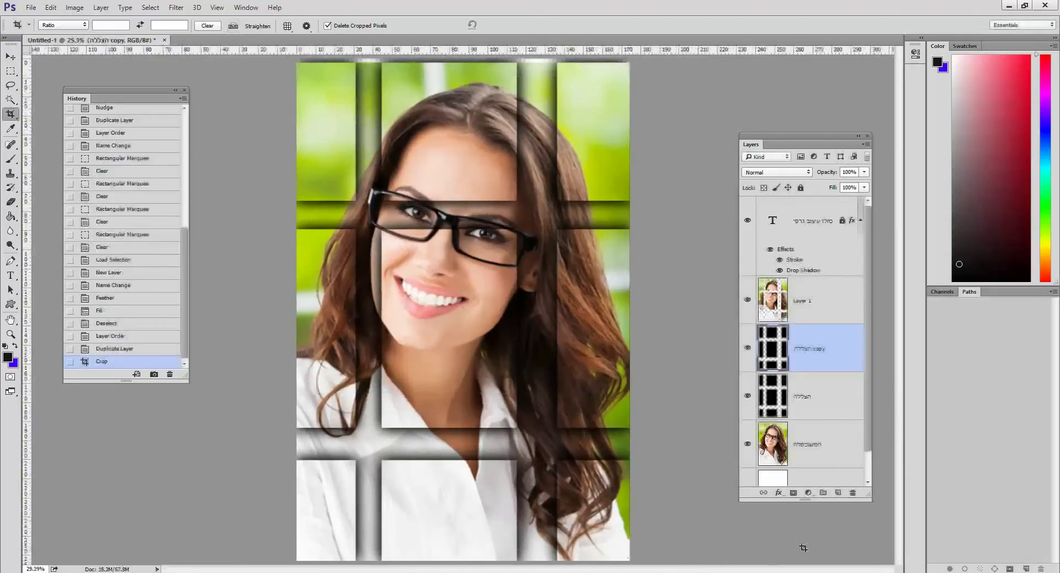
Add a new Layer 2 at the top of the stack and select the whole image area
left_click(837, 493)
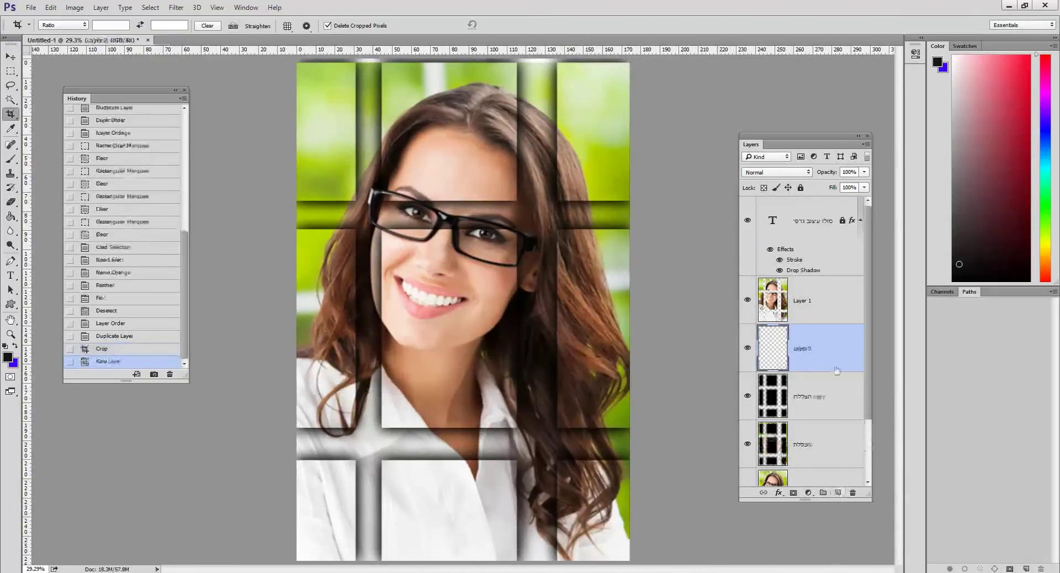
left_click_drag(828, 354, 819, 216)
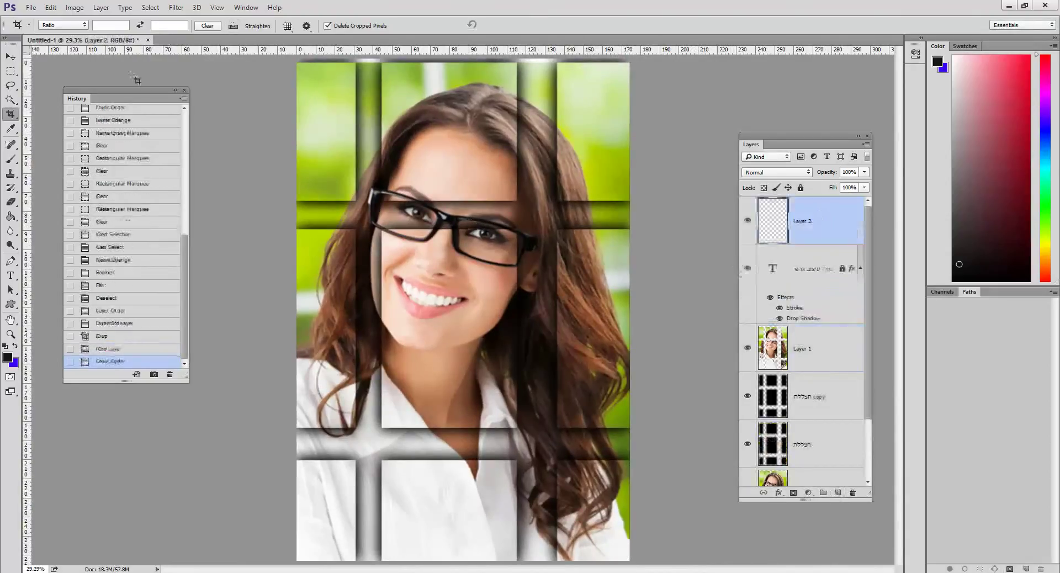
left_click(10, 70)
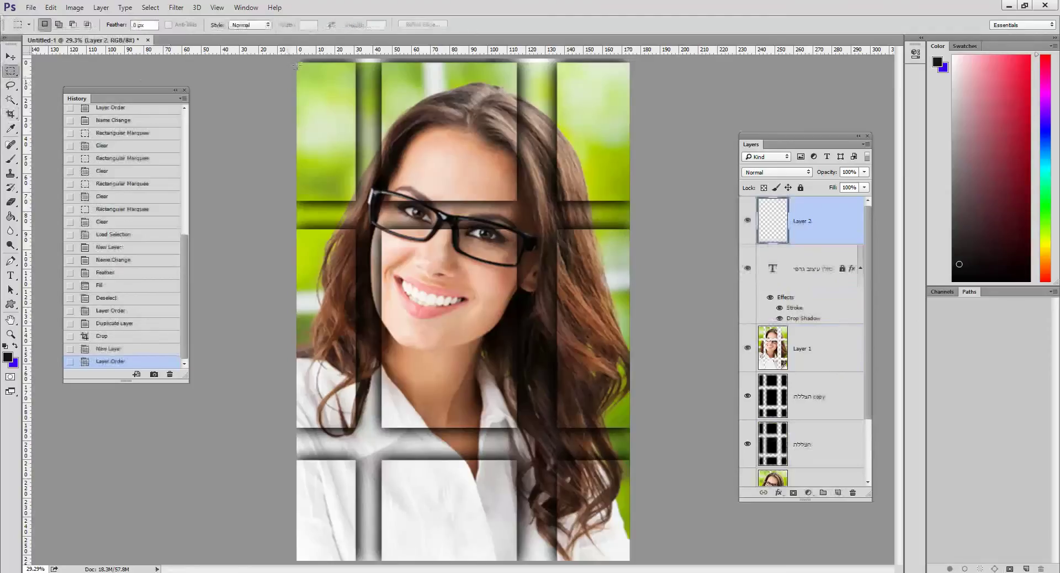
left_click_drag(296, 65, 640, 567)
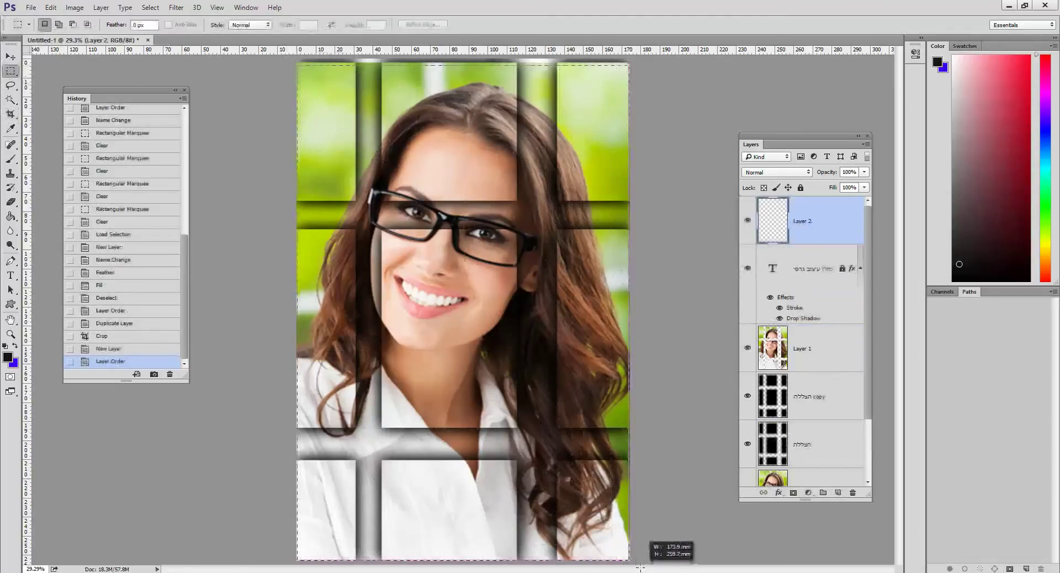
Try a black border stroke on the selection, then deselect and undo to restore the selection
left_click(49, 8)
left_click(61, 175)
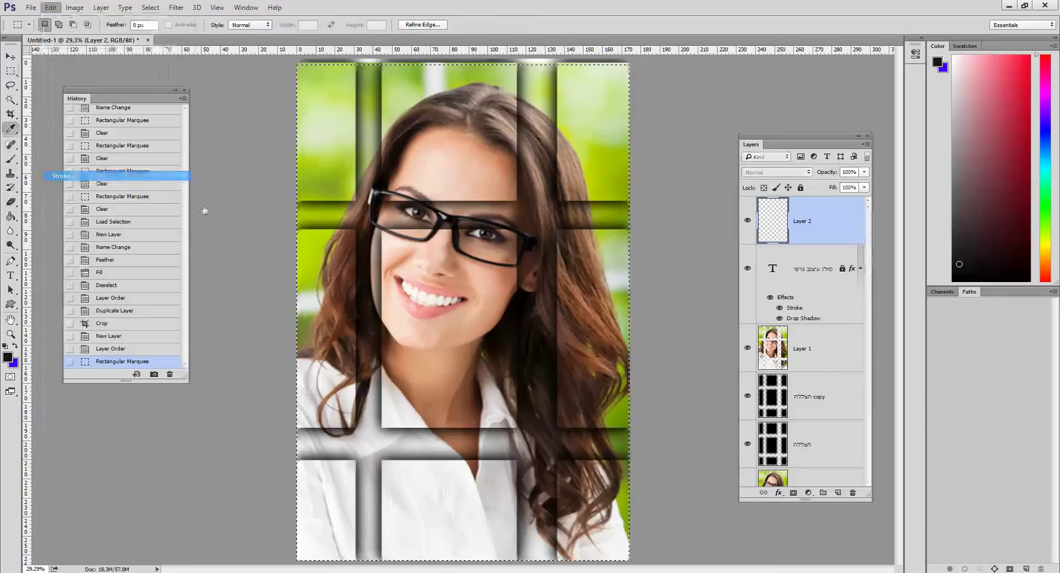
left_click_drag(647, 136, 707, 121)
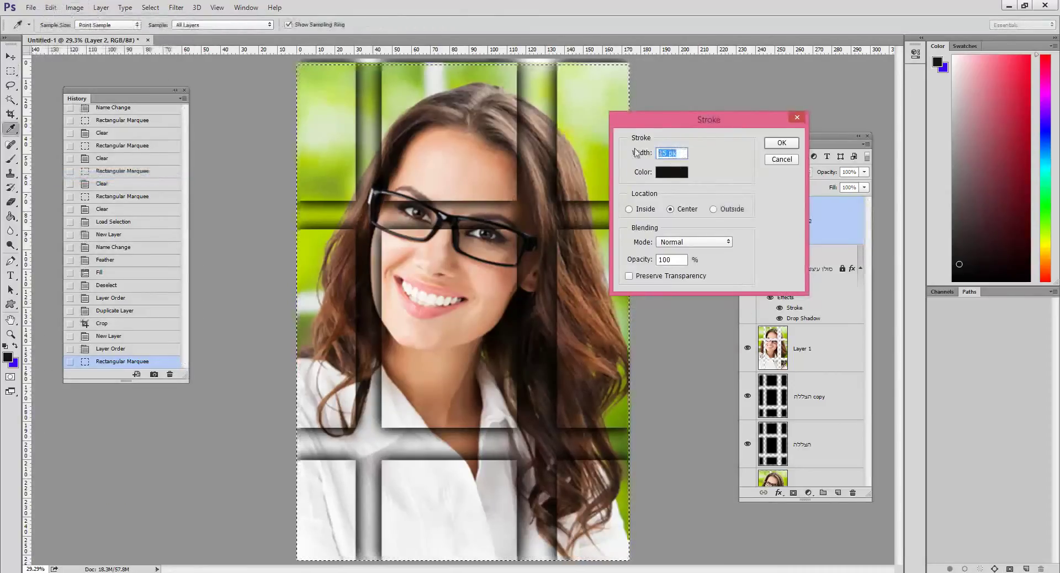
type("100")
key("Return")
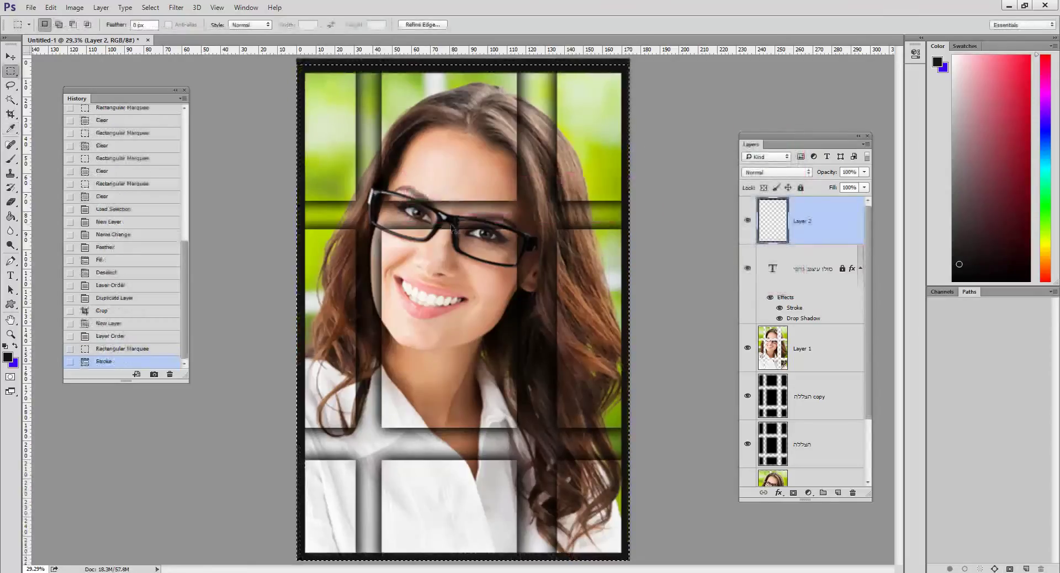
key("ctrl+d")
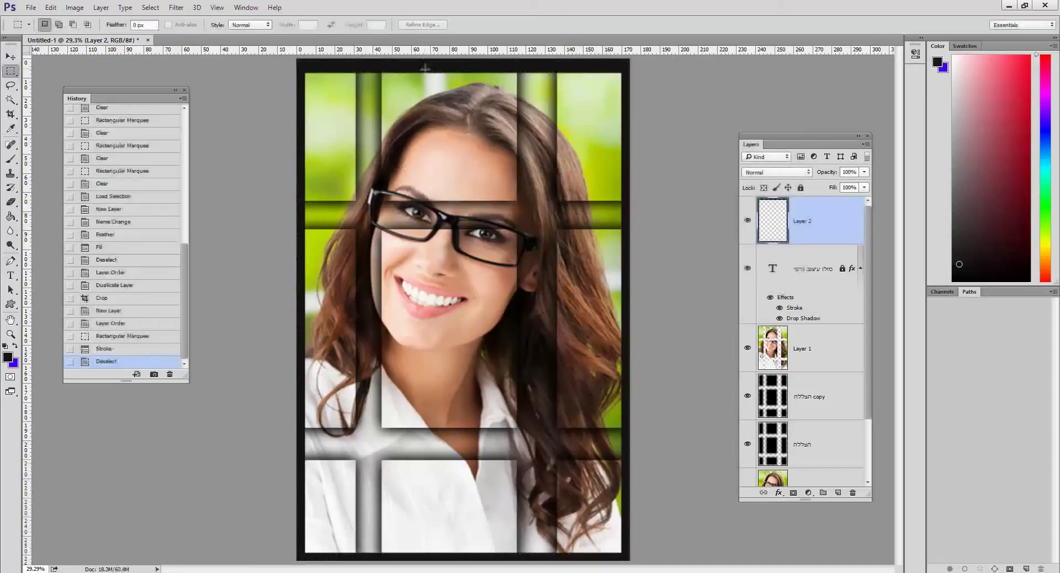
key("ctrl+z")
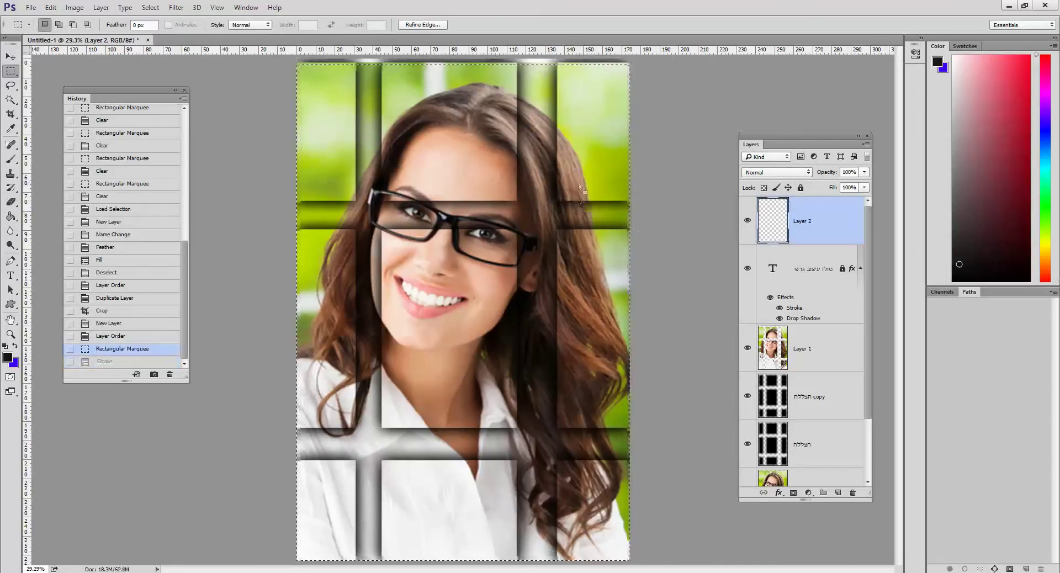
Replace the trial border with a white (ffffff) stroke around the selection
key("ctrl+alt+z")
left_click(53, 8)
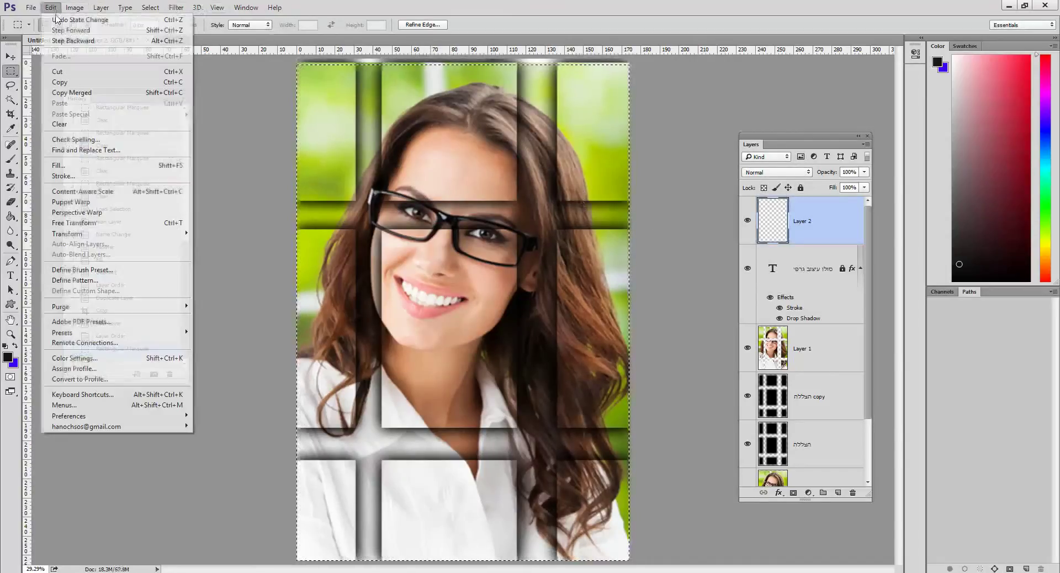
left_click(63, 176)
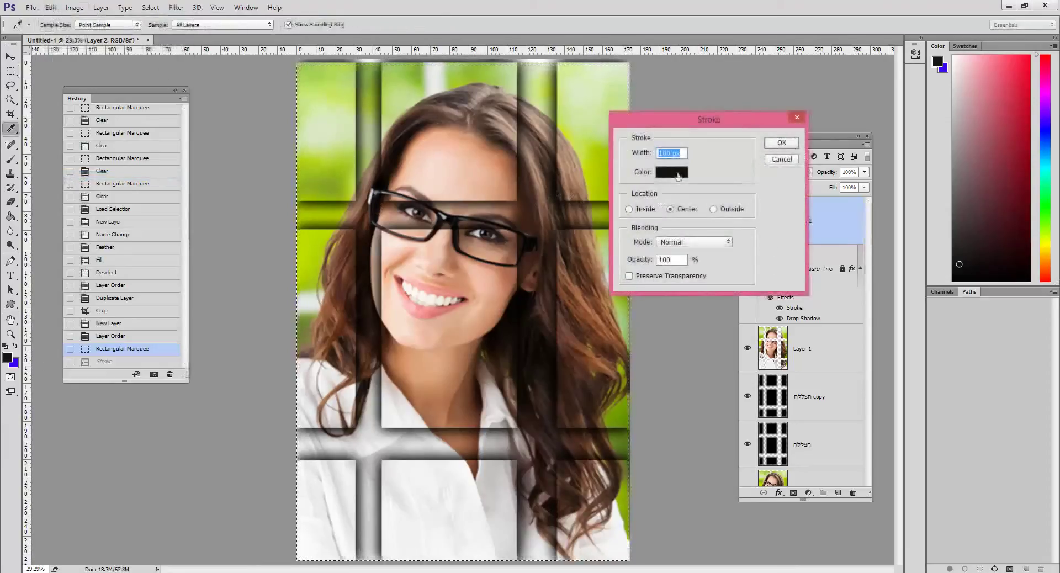
left_click(677, 173)
type("ffffff")
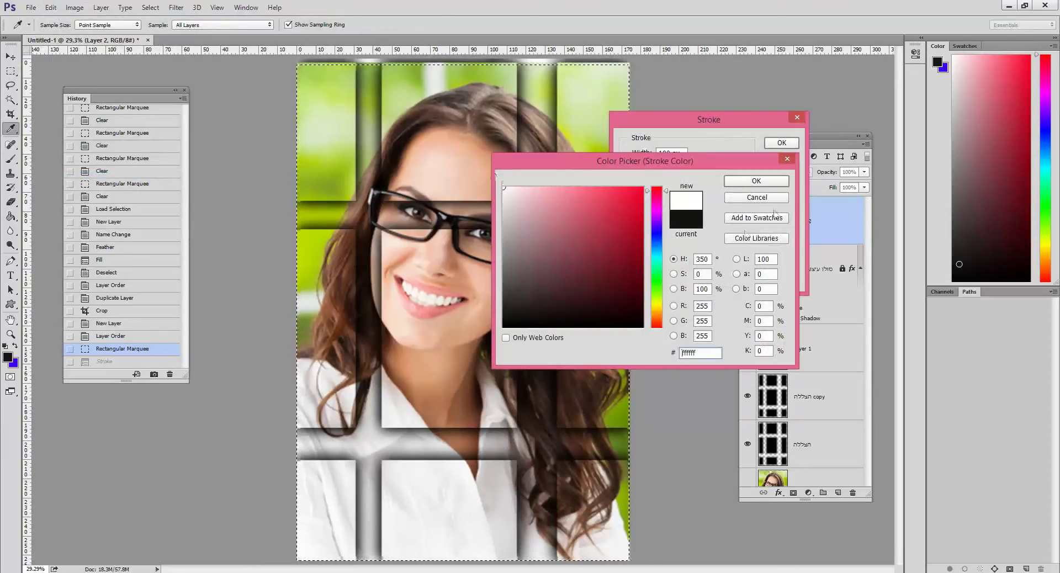
left_click(757, 180)
left_click(781, 143)
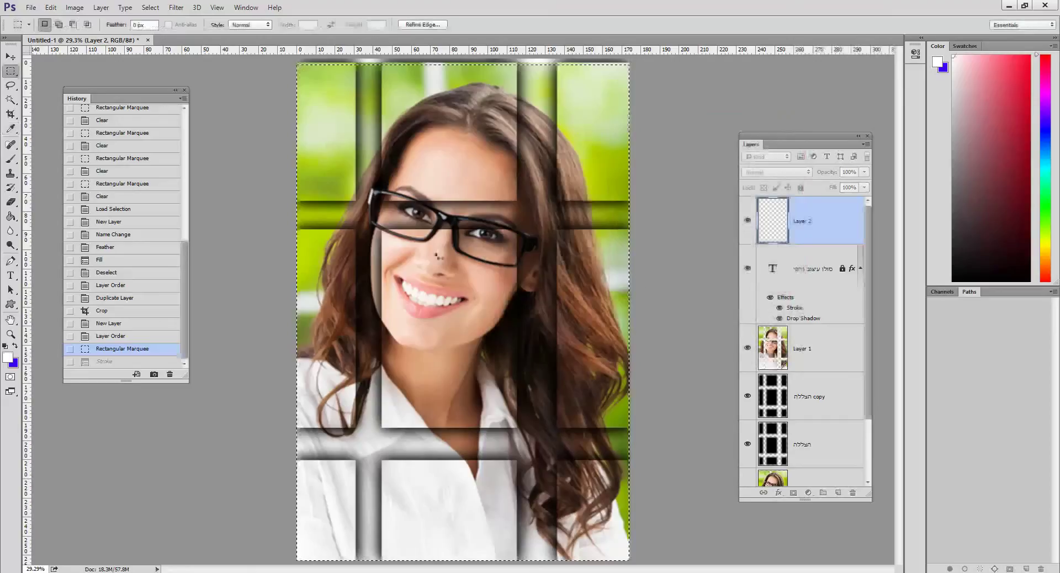
Undo the white stroke, toggle the selection, and delete Layer 2
key("ctrl+z")
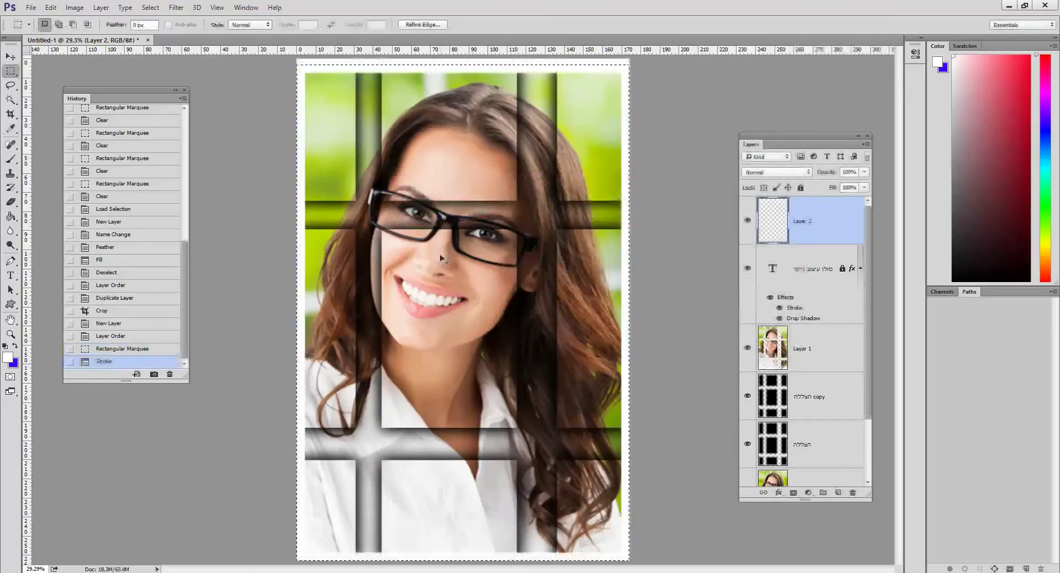
key("ctrl+d")
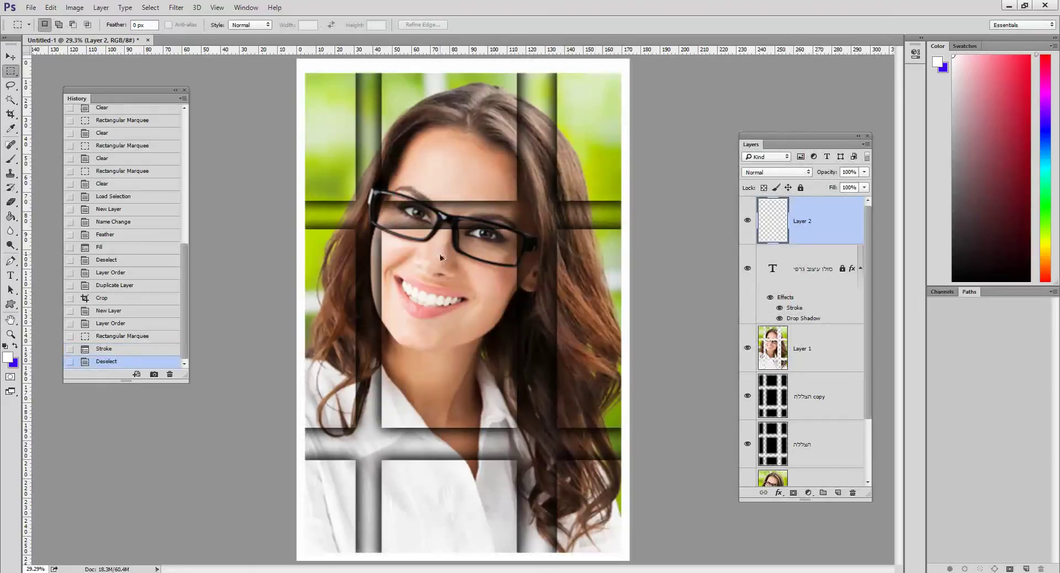
key("ctrl+z")
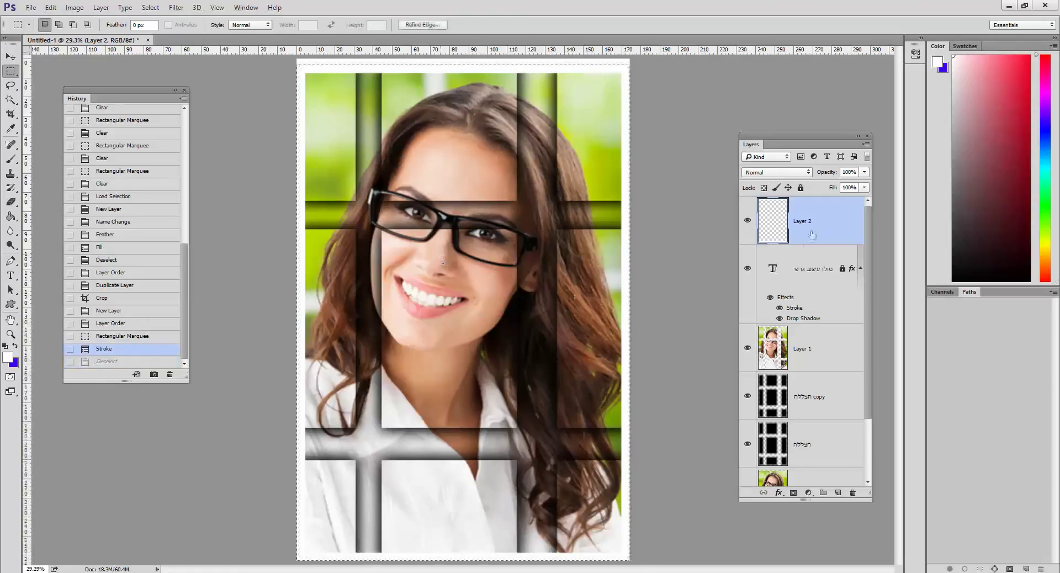
mouse_move(810, 228)
left_mouse_down()
mouse_move(831, 426)
mouse_move(853, 493)
left_mouse_up()
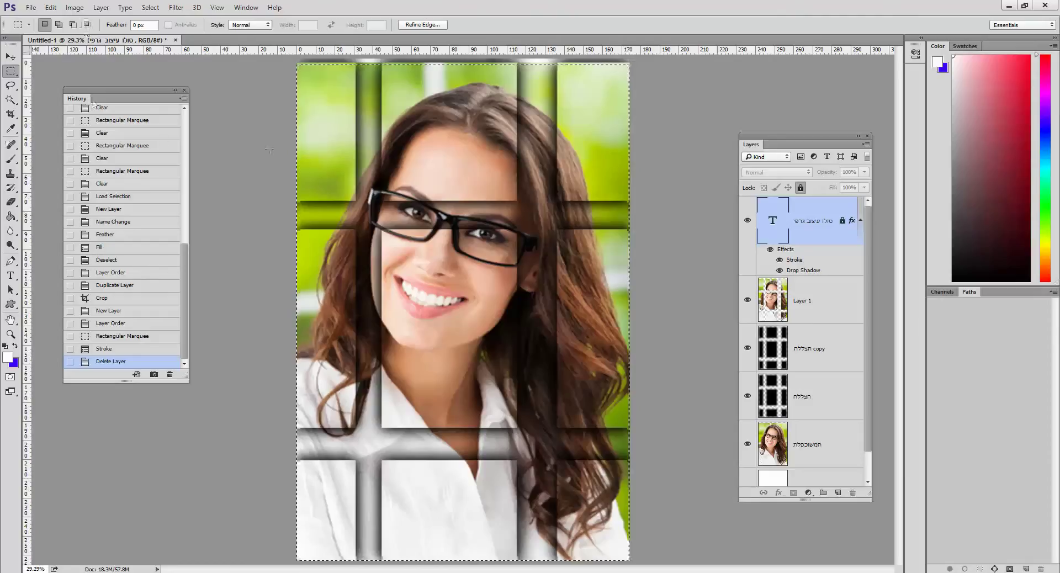
Clear the selection and add a new empty top layer with the whole canvas selected
left_click(591, 305)
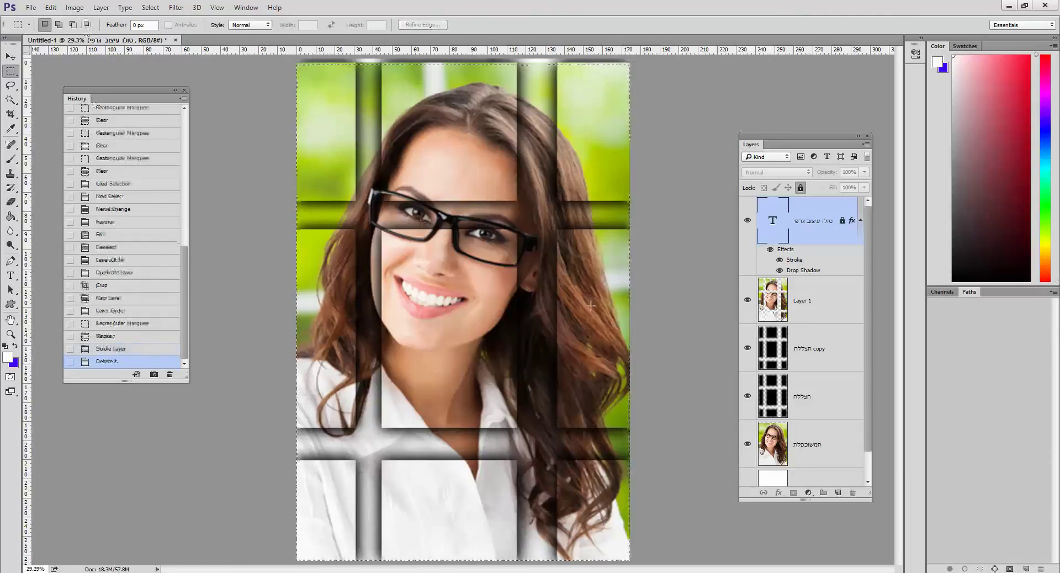
left_click(838, 492)
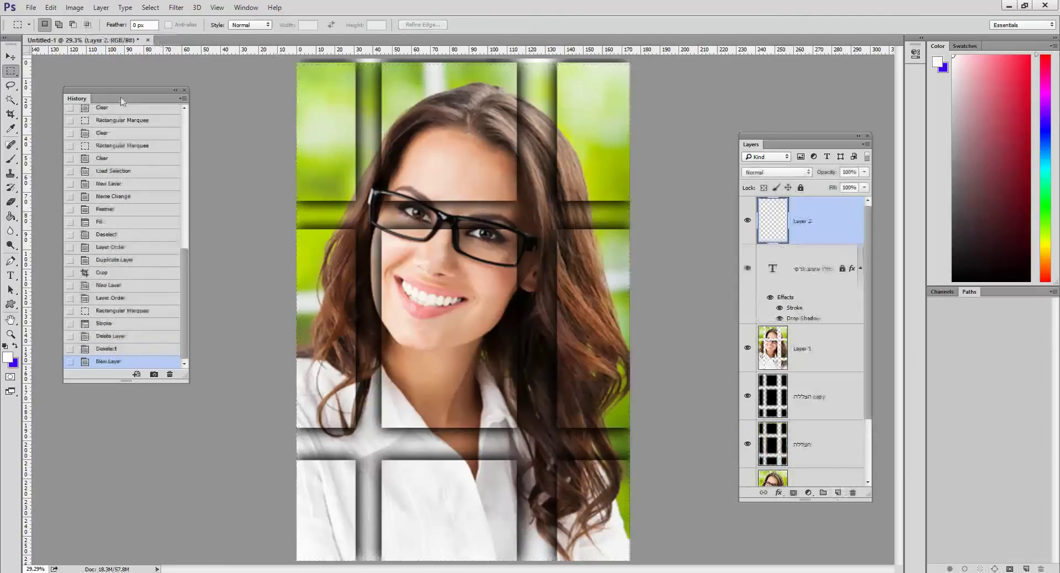
key("ctrl+a")
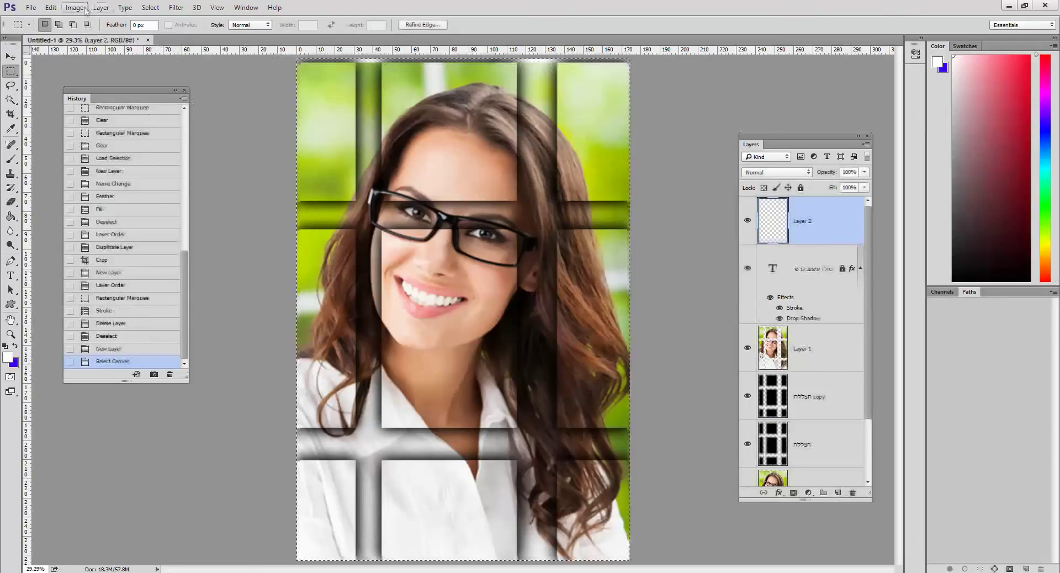
Fill the new layer with White via Edit > Fill, then deselect
left_click(51, 7)
left_click(77, 165)
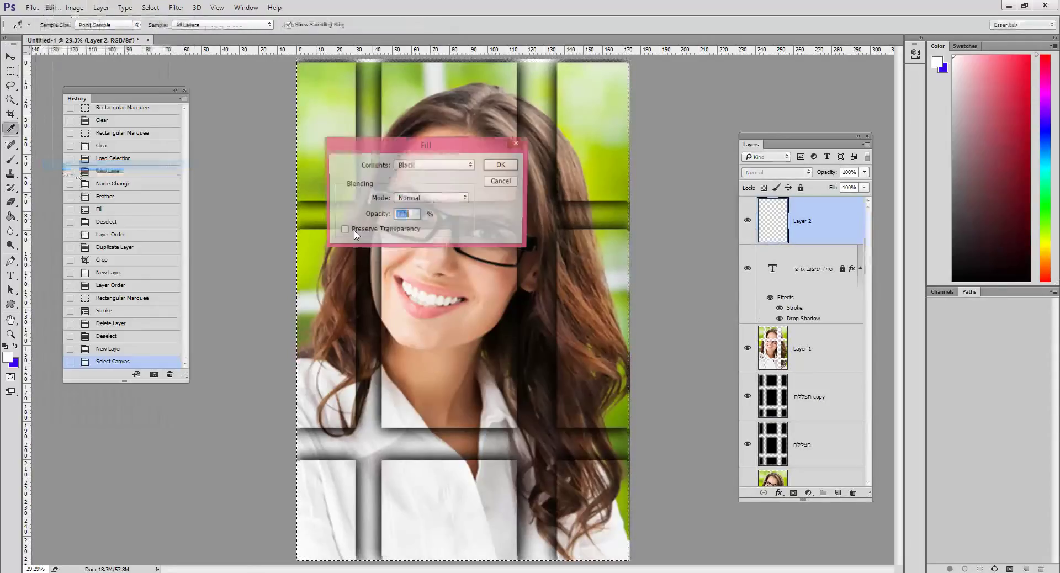
left_click(433, 165)
left_click(419, 259)
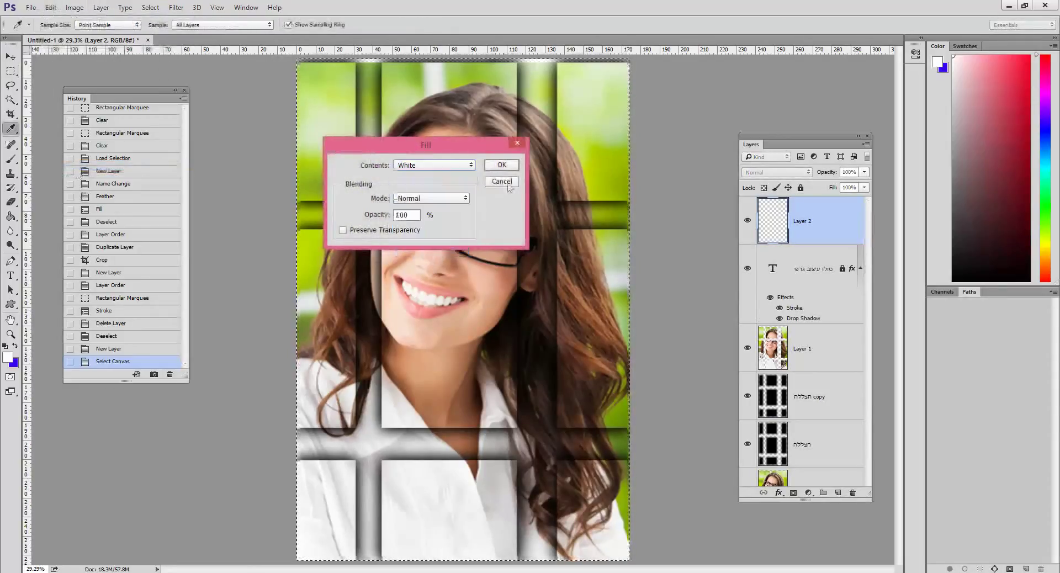
left_click(501, 165)
key("m")
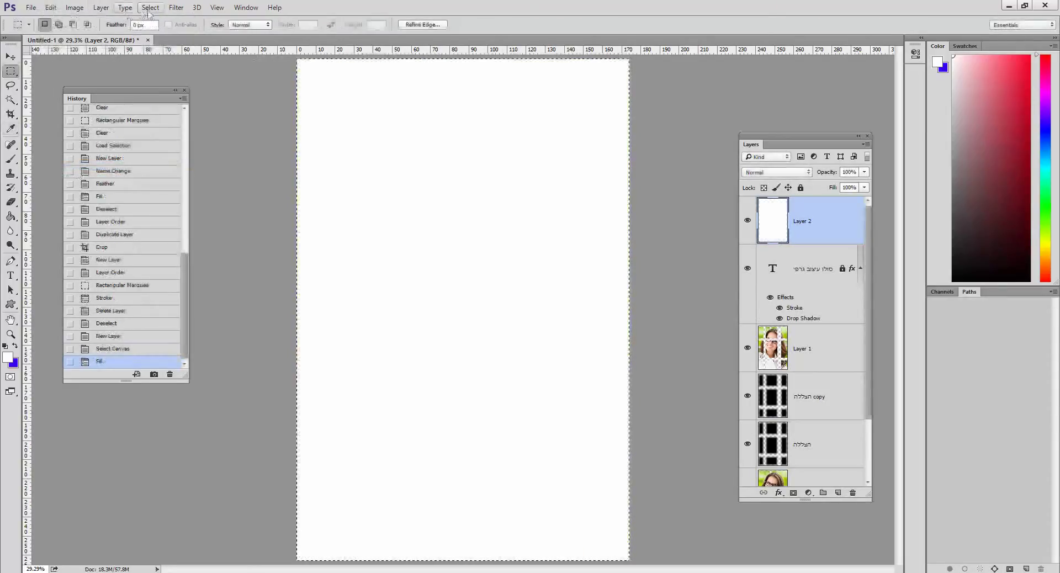
left_click(148, 7)
left_click(160, 30)
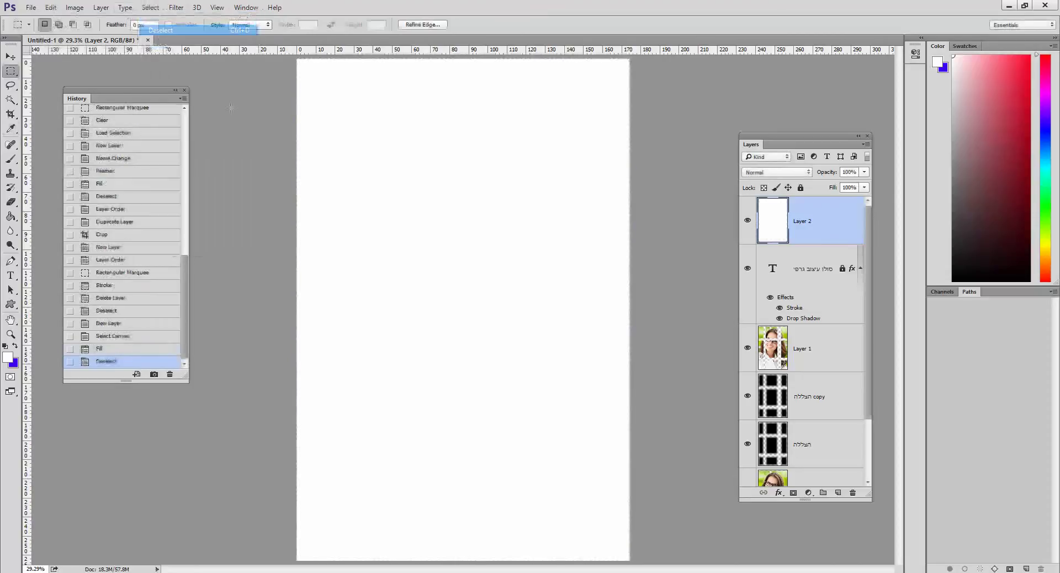
Draw a rectangular marquee slightly inside the canvas edges
right_click(11, 71)
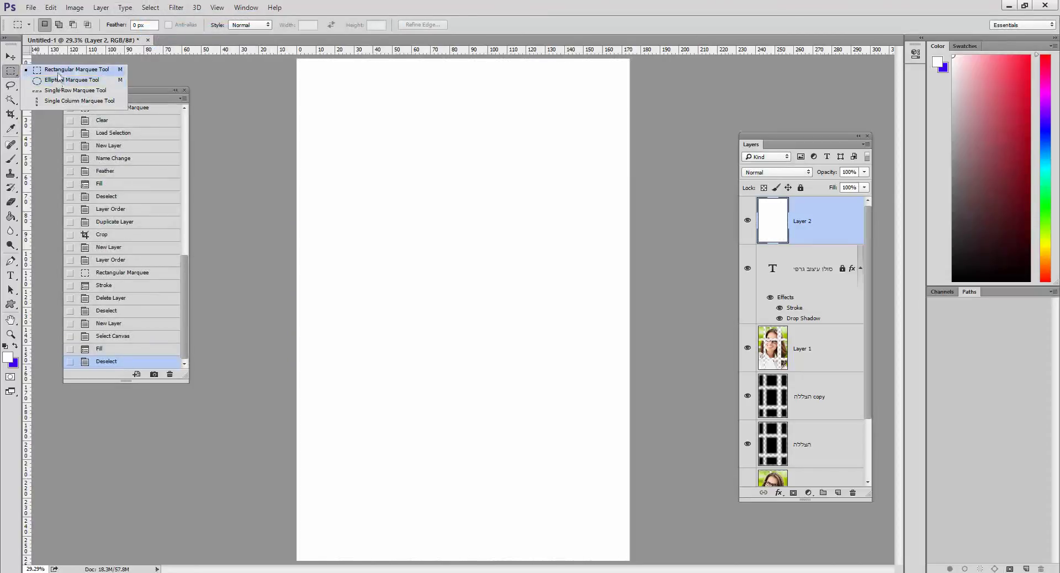
left_click(58, 73)
left_click_drag(320, 79, 609, 544)
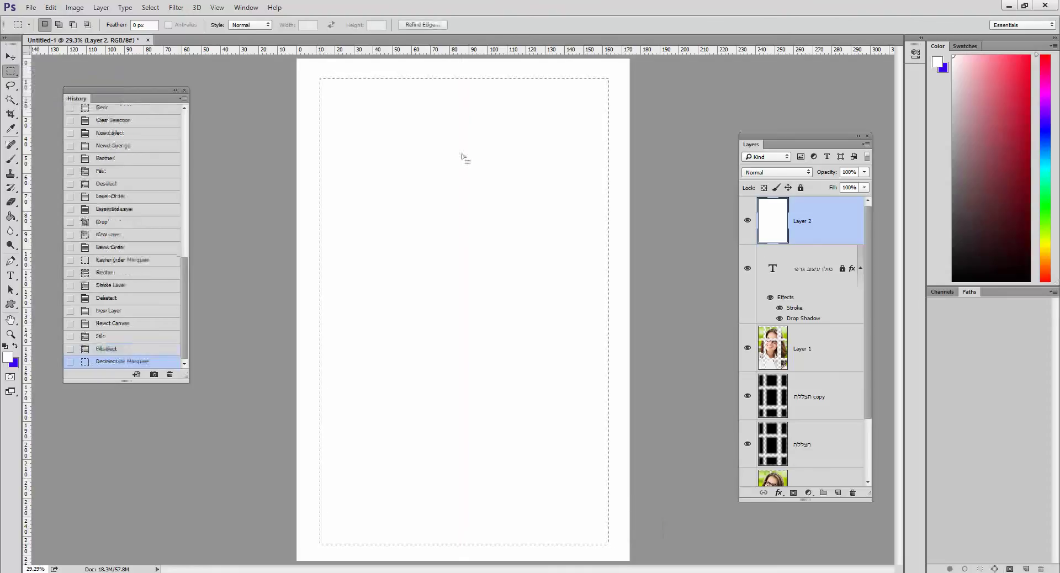
Feather the selection by 100 pixels, delete the white inside, and deselect
right_click(461, 155)
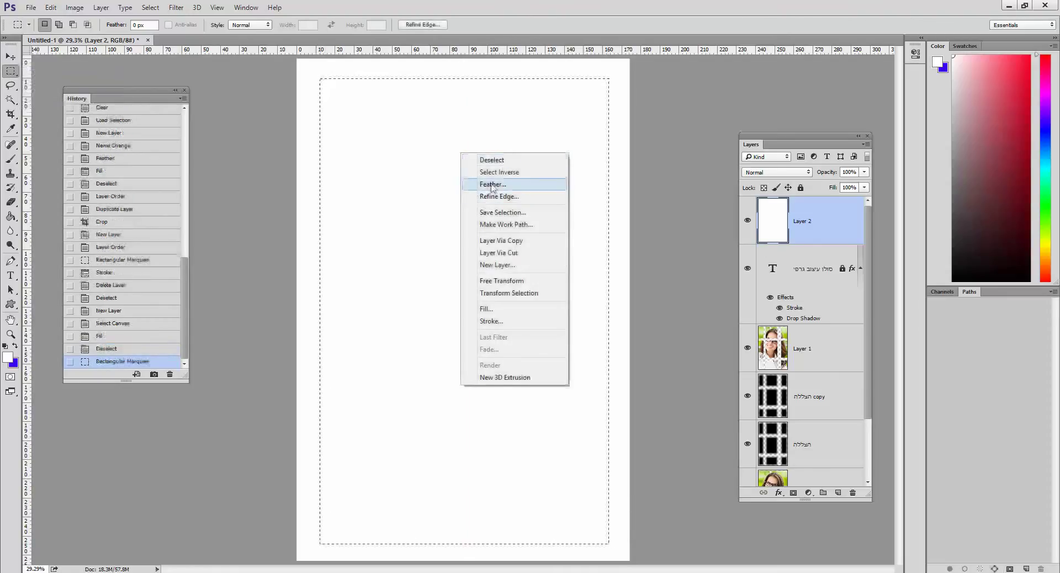
left_click(486, 182)
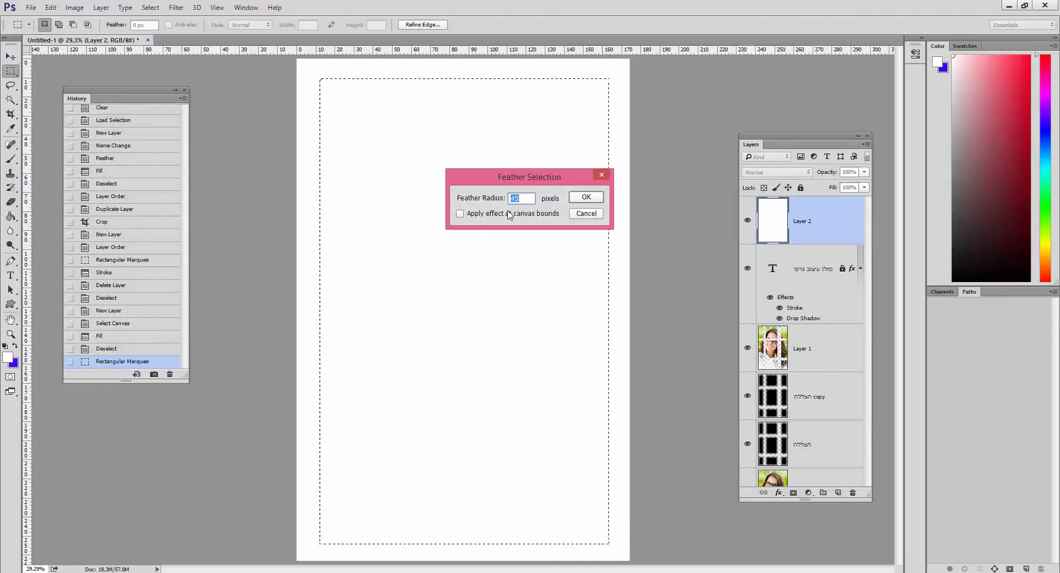
type("100")
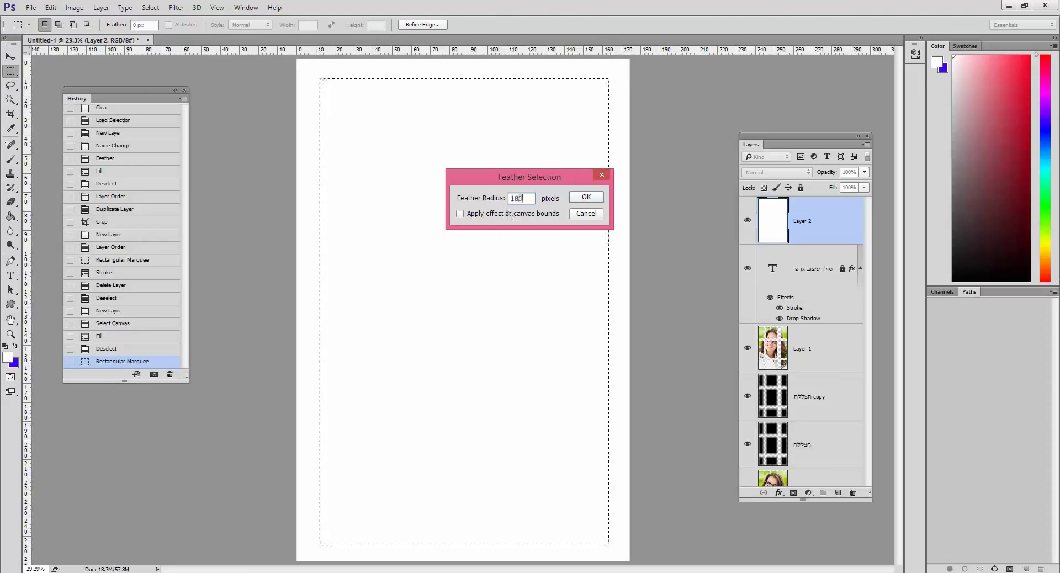
key("Return")
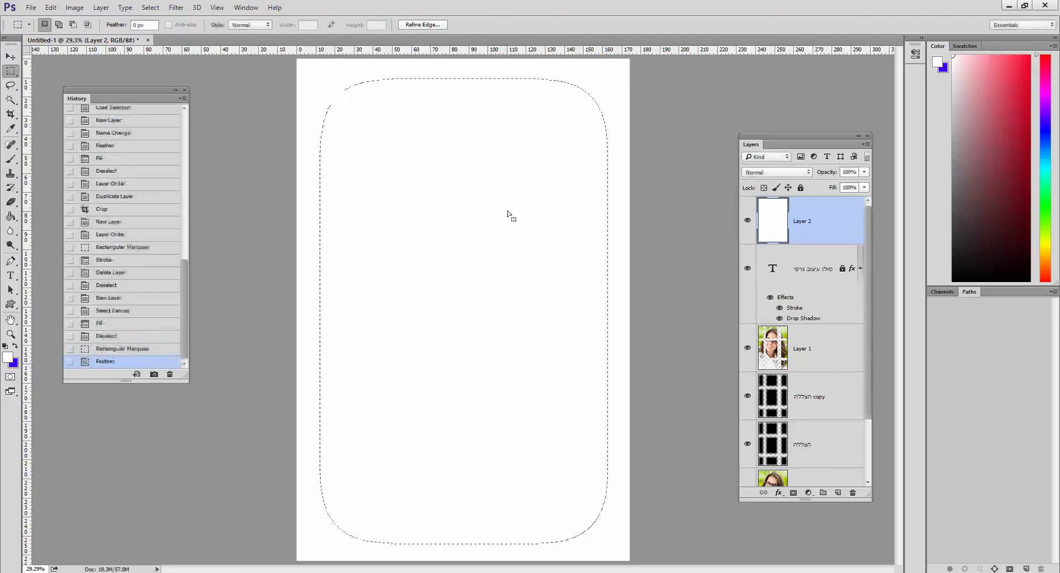
key("Delete")
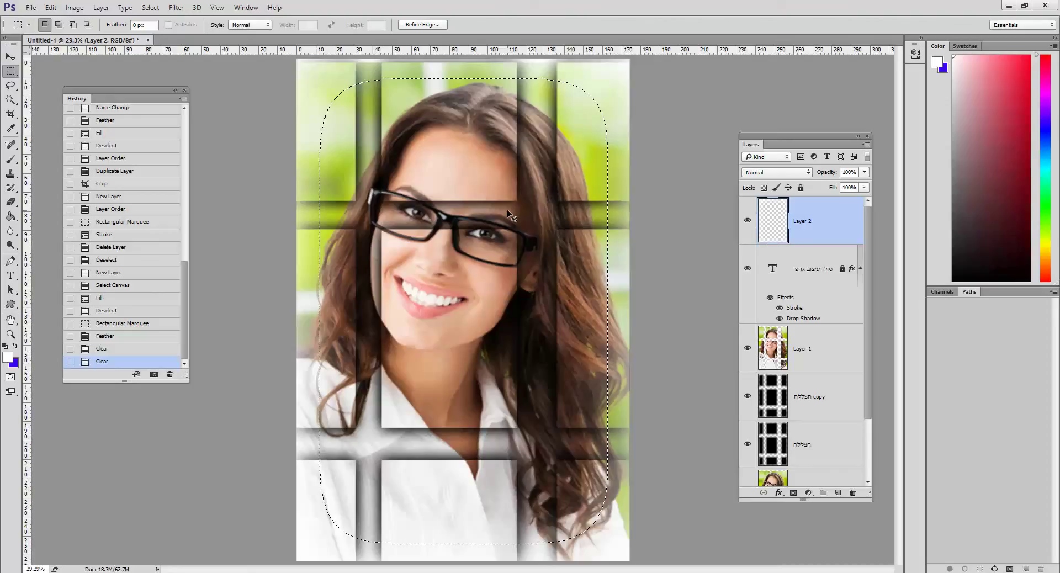
key("ctrl+d")
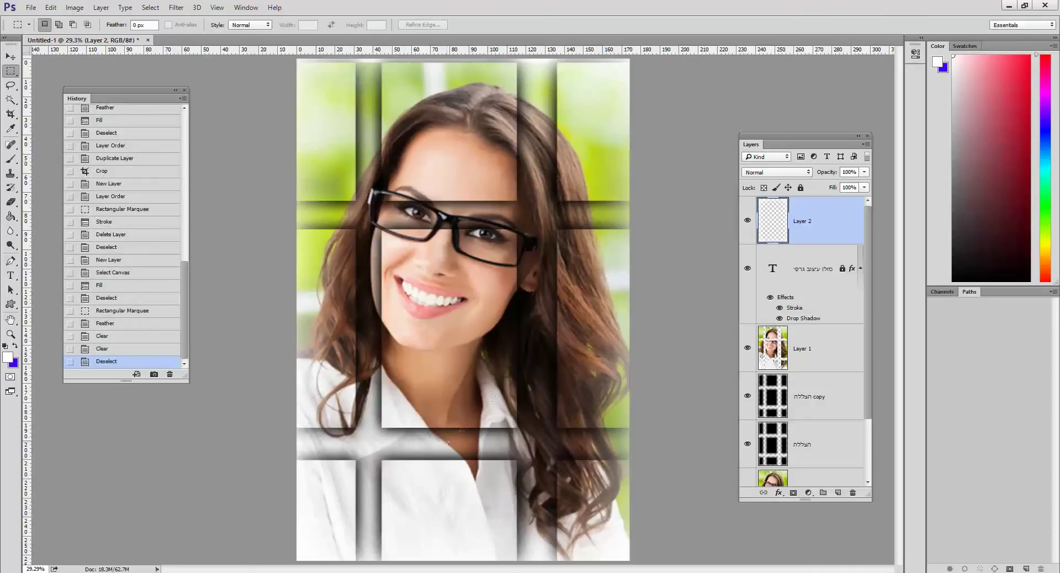
Step back in History past the white fill and crop, then zoom out to view the uncropped image
left_click(122, 274)
left_click(135, 234)
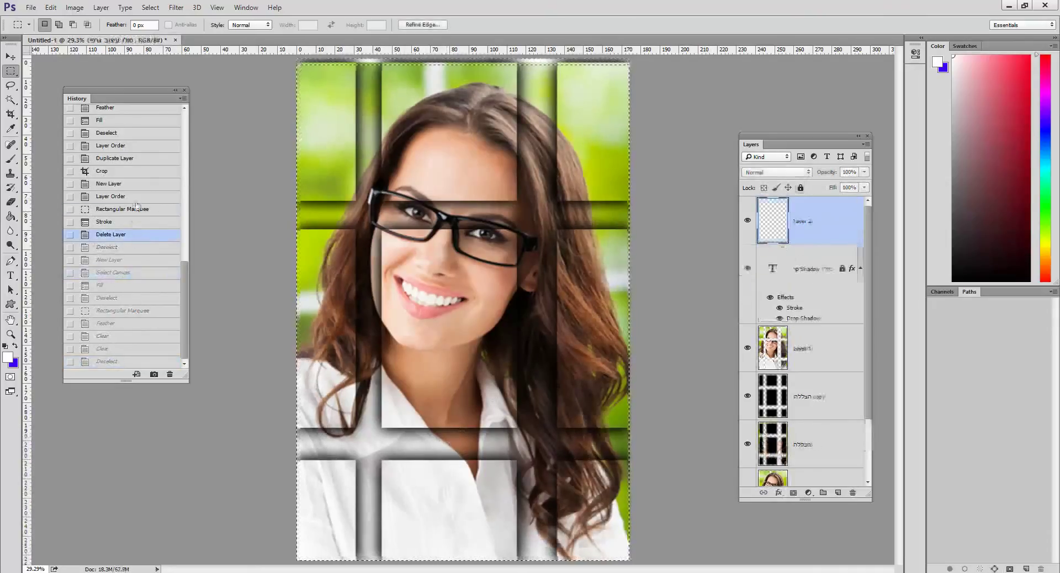
left_click(137, 209)
left_click(141, 172)
key("ctrl+alt+z")
key("ctrl+alt+z")
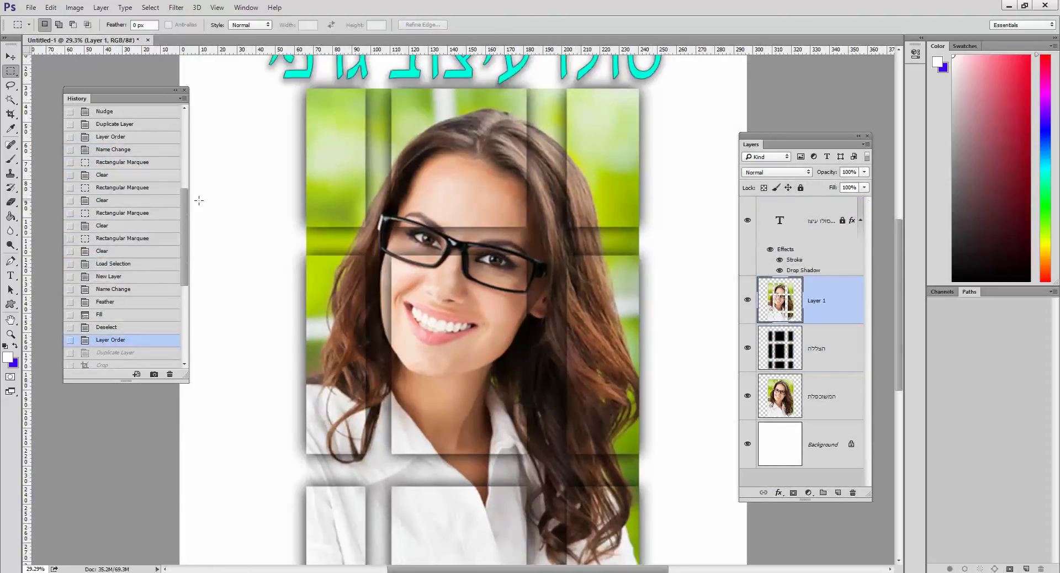
scroll(199, 201, "down", 1)
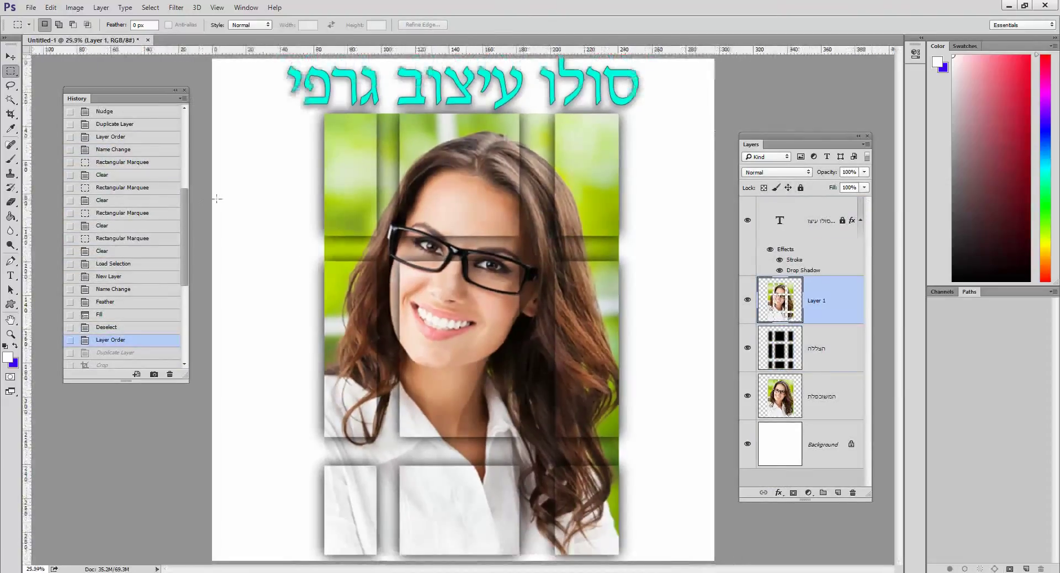